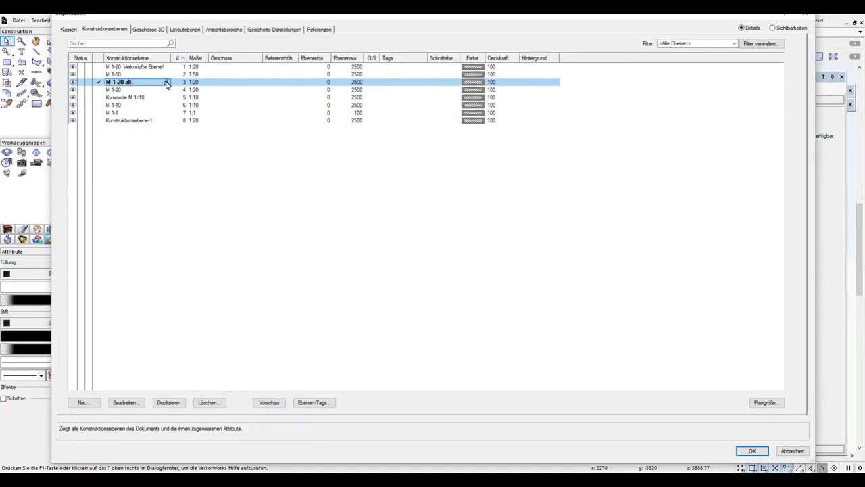
- Rename the design layer "M 1-20 alt." as "M 1-20 Wohnzimmer Schrankwand alt." and the layer "M 1-50" as "M 1-50 Grundriss"
{"action": "left_click", "coordinate": [167, 83]}
{"action": "type", "text": "wand alt"}
{"action": "left_click", "coordinate": [120, 74]}
{"action": "left_click", "coordinate": [121, 75]}
{"action": "left_click", "coordinate": [122, 77]}
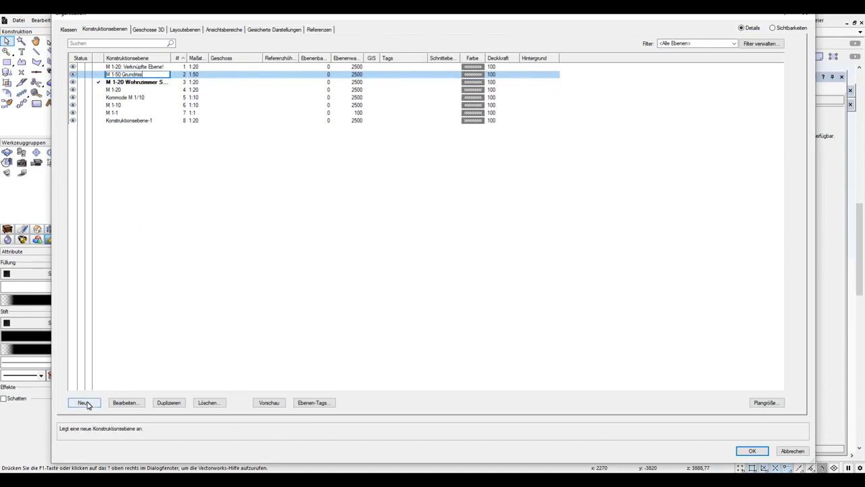
- Create a new design layer named "Modell Schrankwand" with a layer base height of 0
{"action": "left_click", "coordinate": [84, 402]}
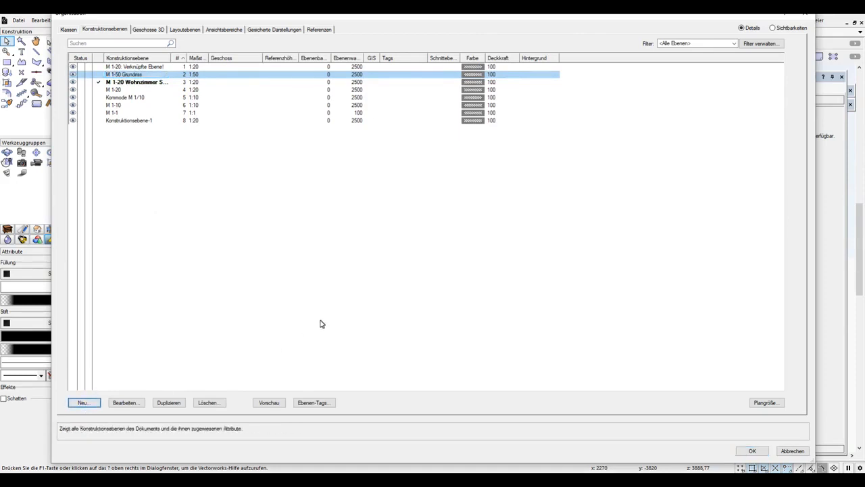
{"action": "key", "text": "Return"}
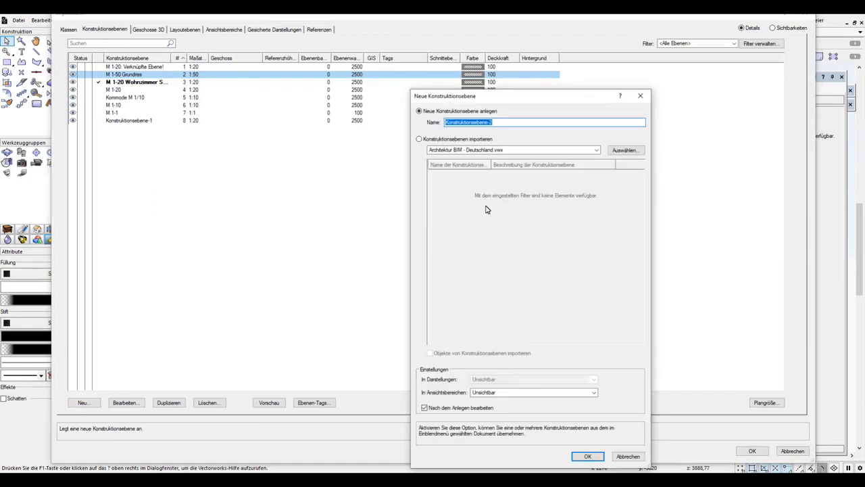
{"action": "type", "text": "Modell Schrankwand"}
{"action": "left_click", "coordinate": [588, 455]}
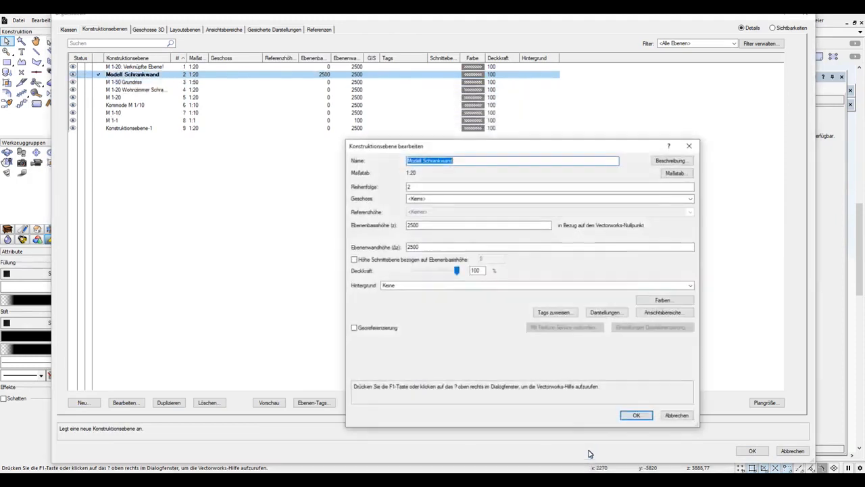
{"action": "left_click_drag", "start_coordinate": [425, 226], "coordinate": [363, 231]}
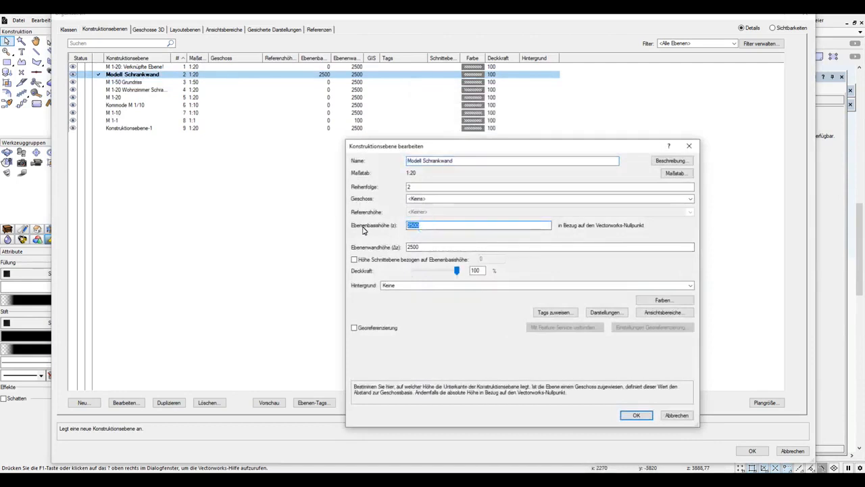
{"action": "type", "text": "0"}
{"action": "left_click", "coordinate": [636, 415]}
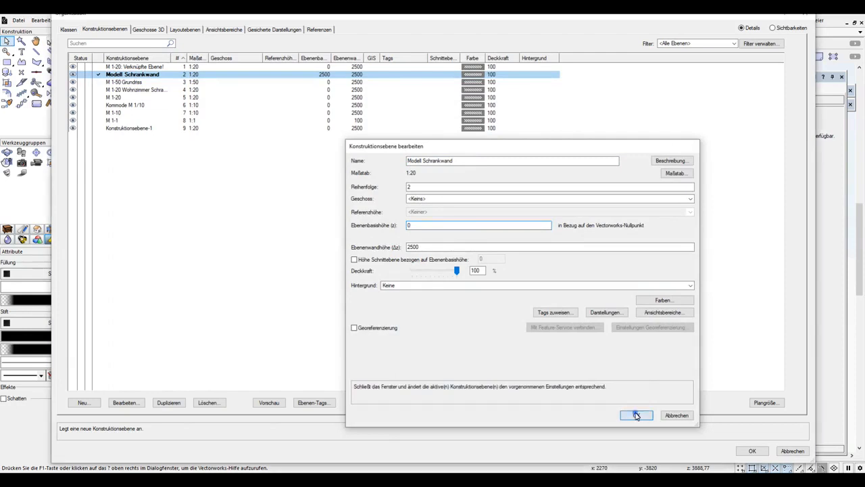
- Set the scale of the Modell Schrankwand layer to 1:50 and accept the layer organisation changes
{"action": "double_click", "coordinate": [203, 75]}
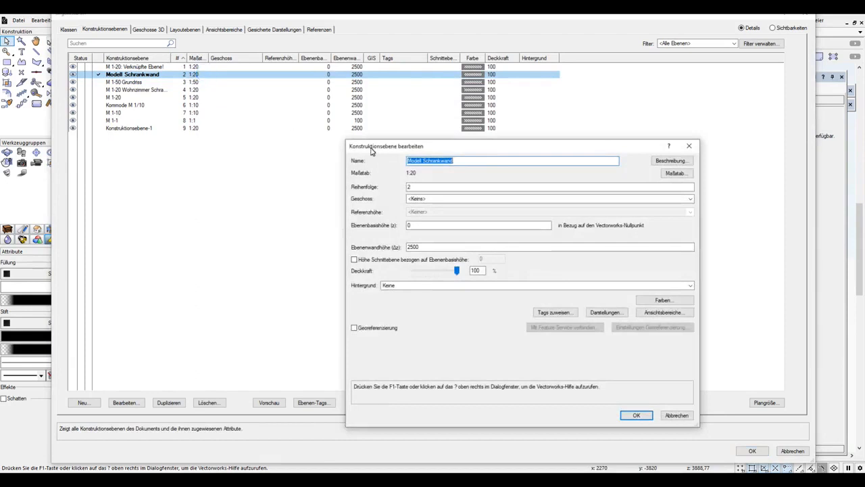
{"action": "left_click", "coordinate": [675, 173]}
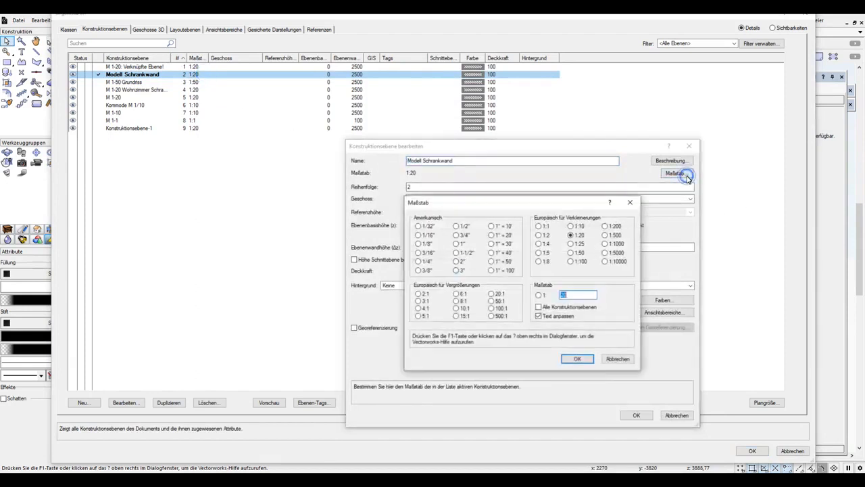
{"action": "left_click", "coordinate": [571, 252]}
{"action": "left_click", "coordinate": [575, 358]}
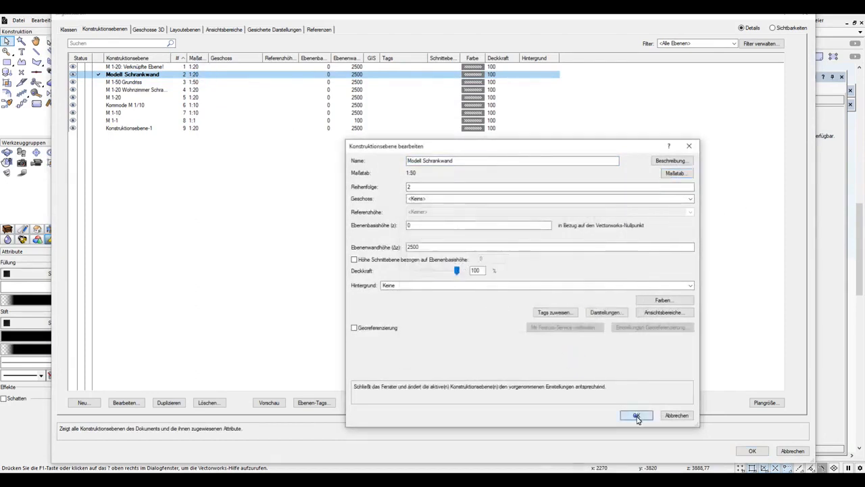
{"action": "left_click", "coordinate": [636, 414]}
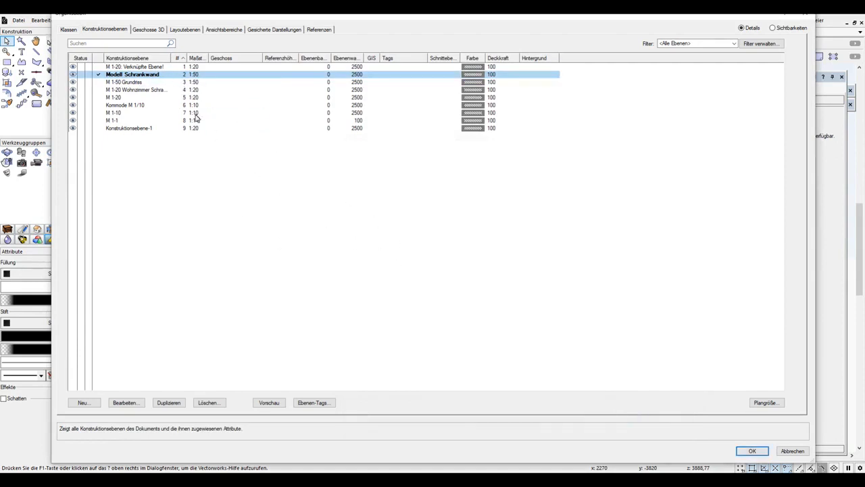
{"action": "left_click", "coordinate": [753, 452]}
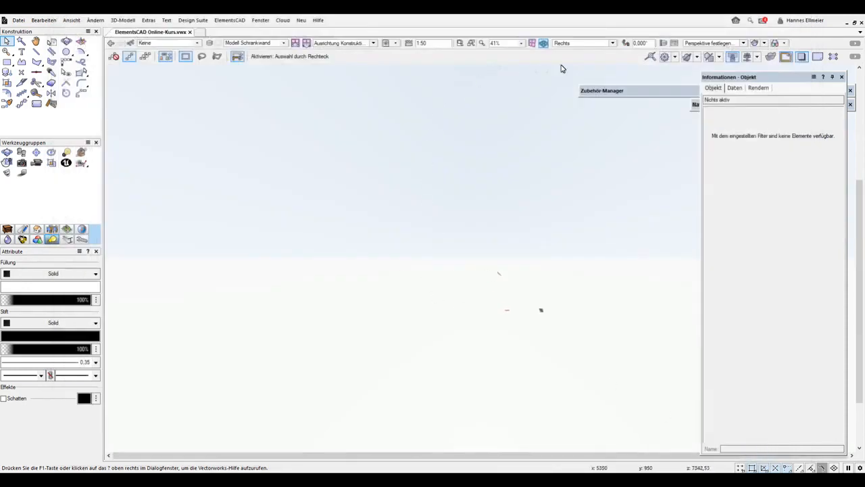
- Switch the Modell Schrankwand layer to the 2D-Plan Draufsicht view
{"action": "left_click", "coordinate": [611, 43]}
{"action": "left_click", "coordinate": [592, 53]}
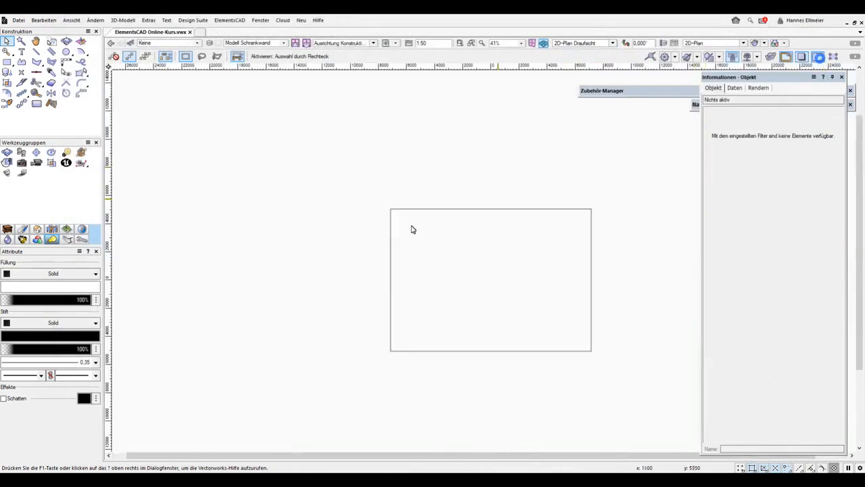
{"action": "scroll", "coordinate": [569, 327], "scroll_direction": "up", "scroll_amount": 2}
{"action": "middle_click_drag", "start_coordinate": [574, 330], "coordinate": [552, 332]}
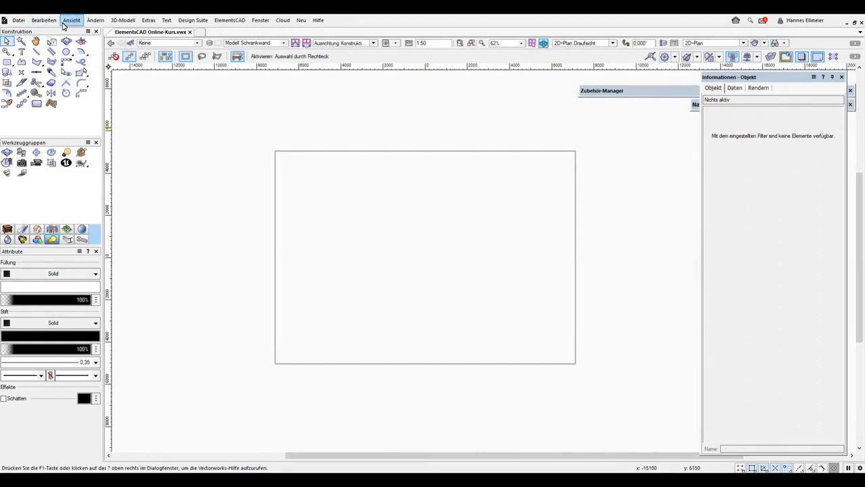
- Link the layers "M 1-50 Grundriss" and "M 1-20 Wohnzimmer Schrankwand alt." into the Modell Schrankwand layer, then deselect the links
{"action": "left_click", "coordinate": [71, 20]}
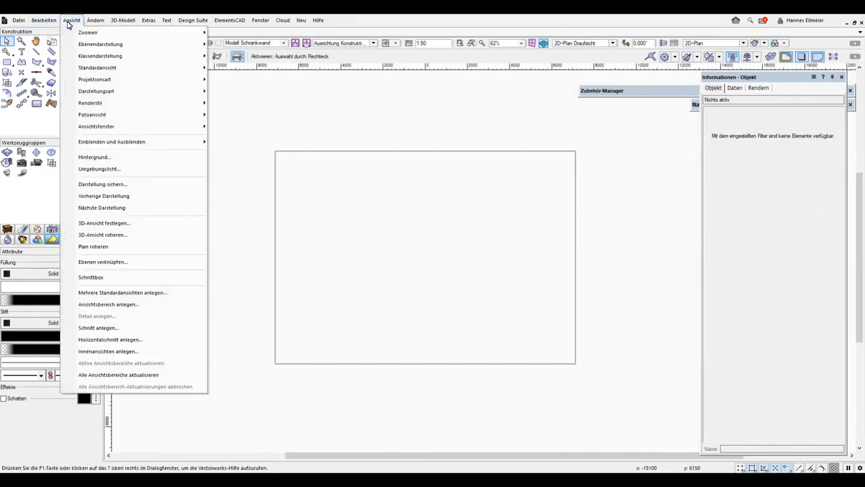
{"action": "left_click", "coordinate": [108, 262]}
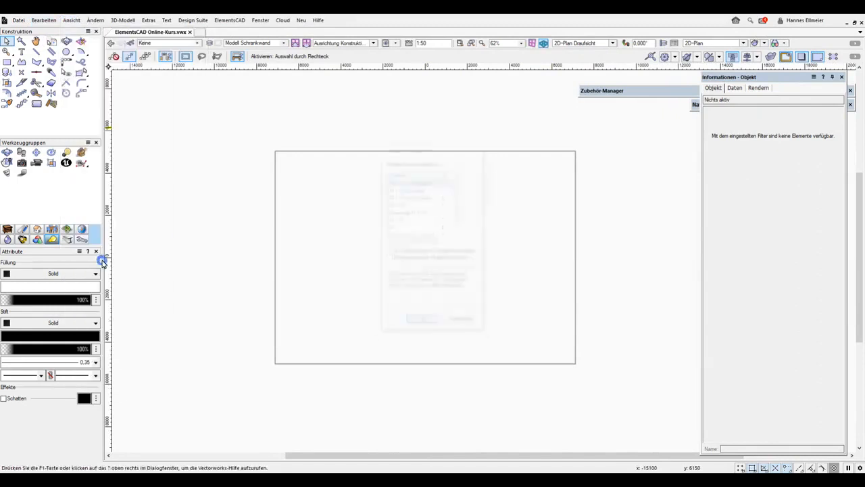
{"action": "left_click_drag", "start_coordinate": [485, 332], "coordinate": [572, 365]}
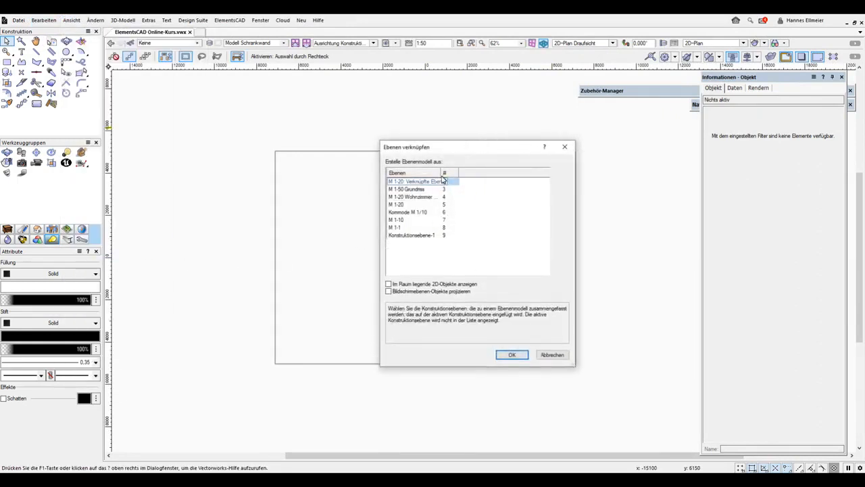
{"action": "left_click_drag", "start_coordinate": [444, 176], "coordinate": [483, 177]}
{"action": "left_click", "coordinate": [414, 189]}
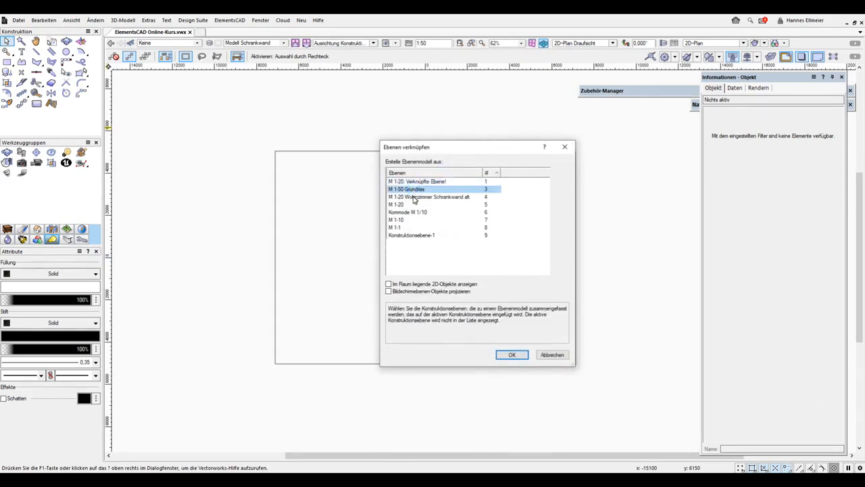
{"action": "left_click", "coordinate": [414, 196], "text": "ctrl"}
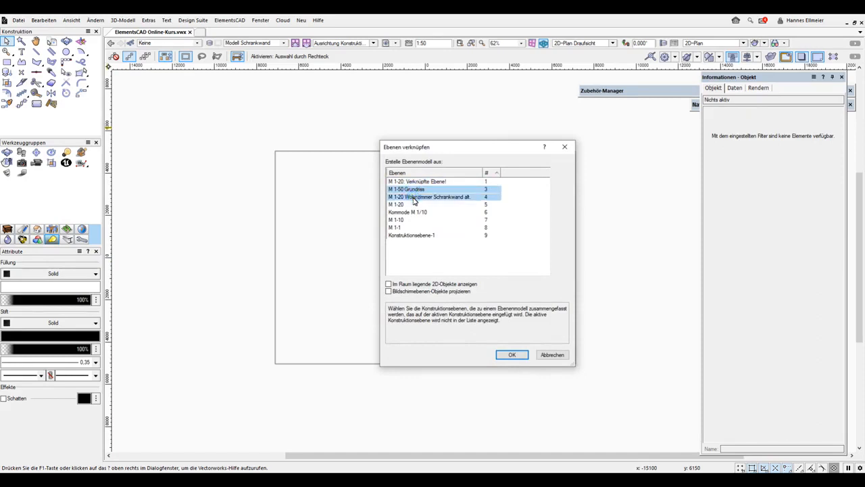
{"action": "left_click", "coordinate": [513, 356]}
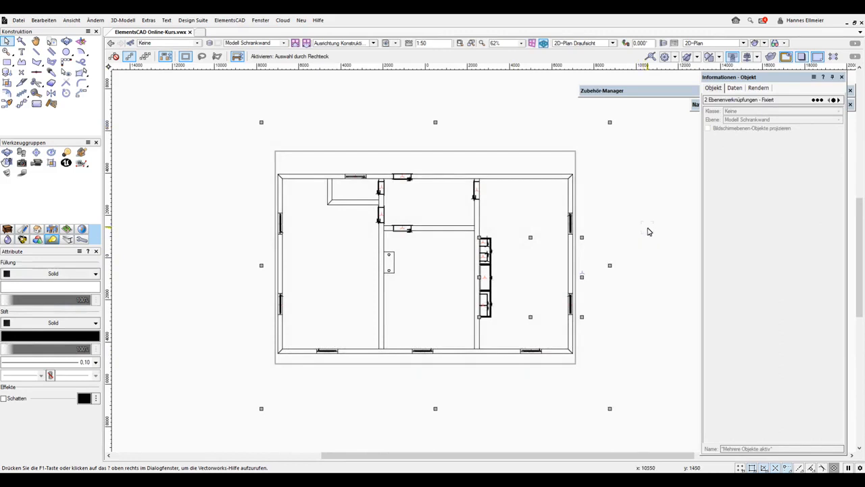
{"action": "left_click", "coordinate": [648, 232]}
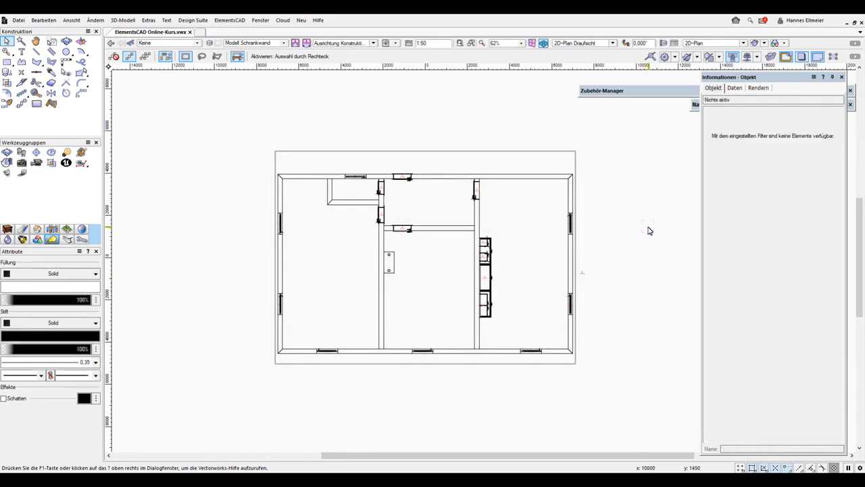
- Copy the camera from the plan view of the "M 1-20 Wohnzimmer Schrankwand alt." layer
{"action": "left_click", "coordinate": [285, 43]}
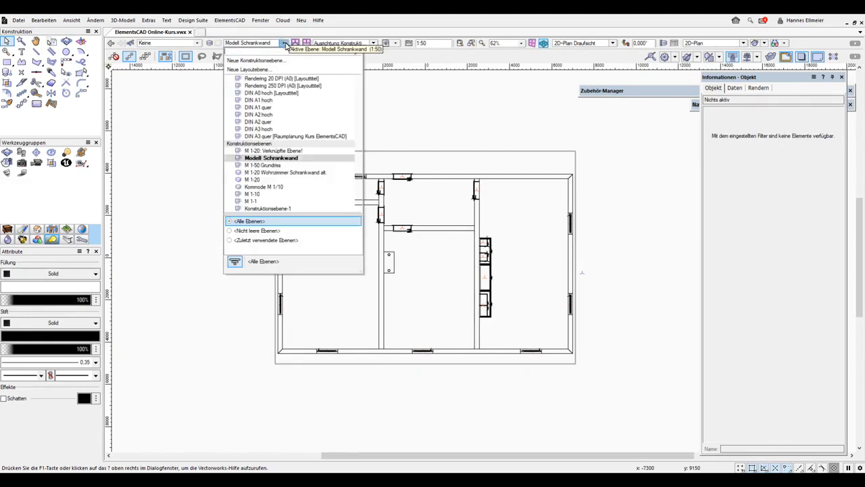
{"action": "left_click", "coordinate": [271, 174]}
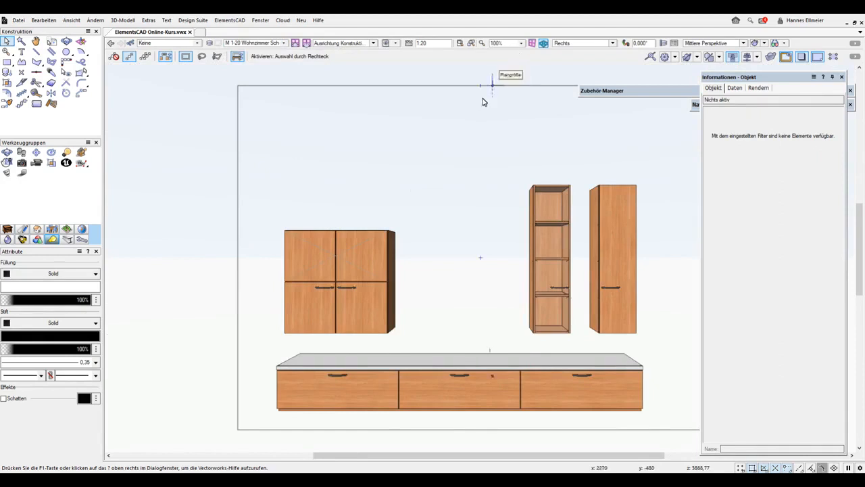
{"action": "key", "text": "ctrl+5"}
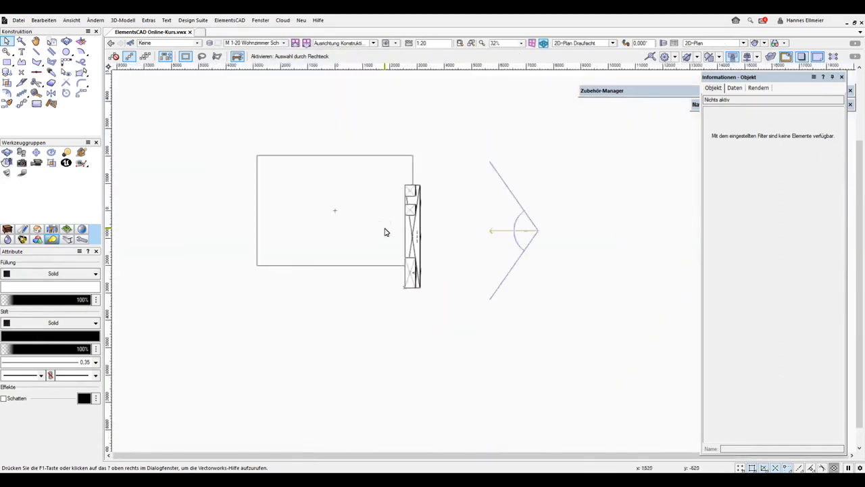
{"action": "left_click", "coordinate": [494, 229]}
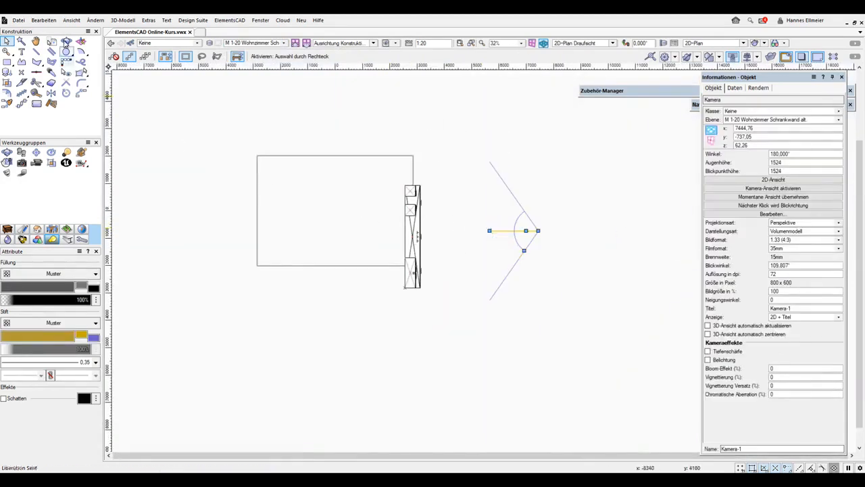
{"action": "left_click", "coordinate": [44, 20]}
{"action": "left_click", "coordinate": [62, 98]}
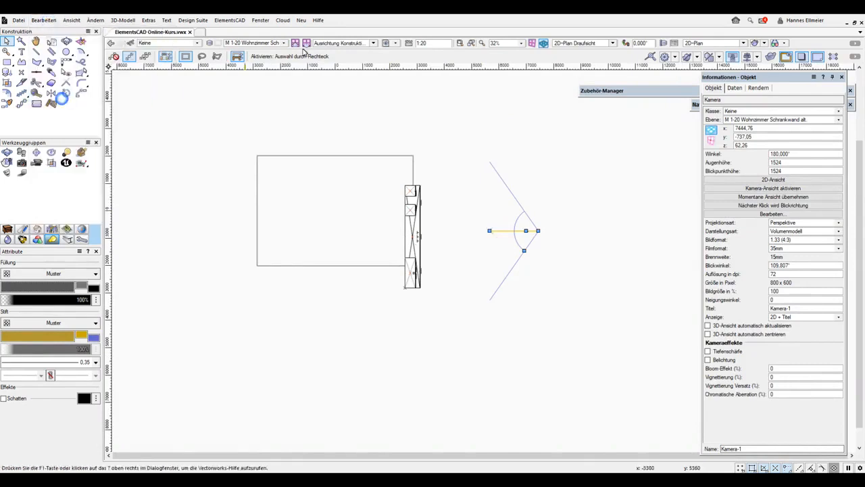
- Paste the copied camera at its original position on the Modell Schrankwand layer
{"action": "left_click", "coordinate": [284, 42]}
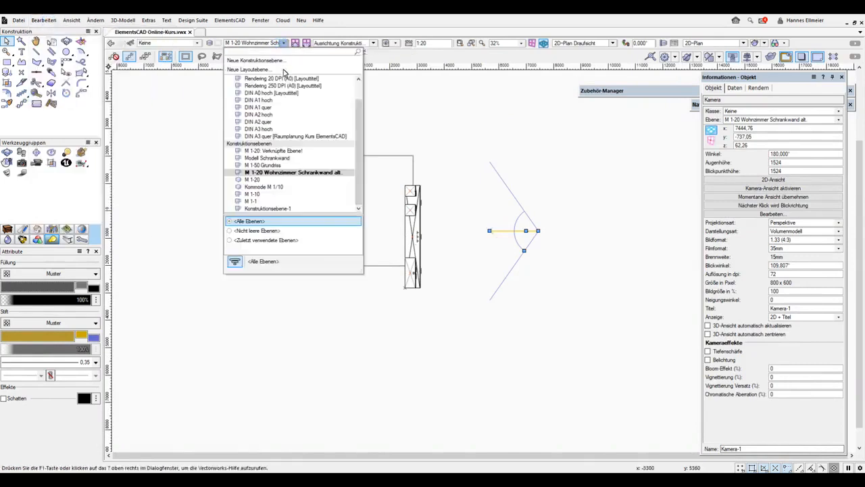
{"action": "left_click", "coordinate": [266, 158]}
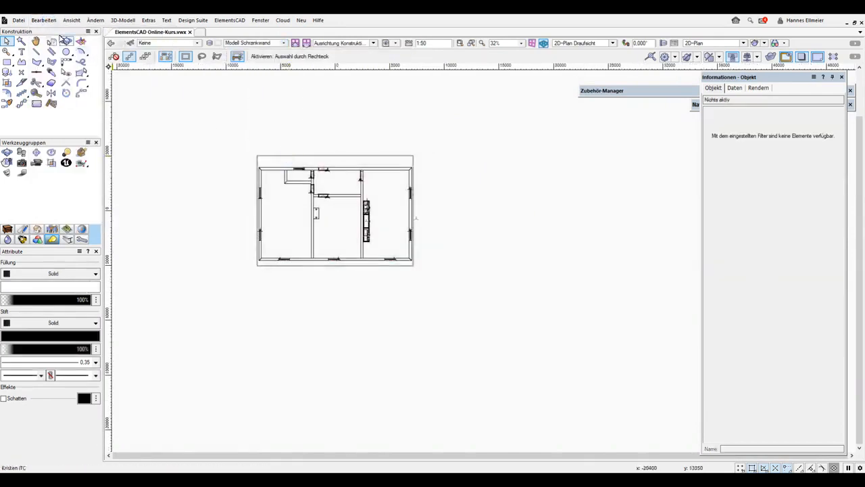
{"action": "left_click", "coordinate": [43, 20]}
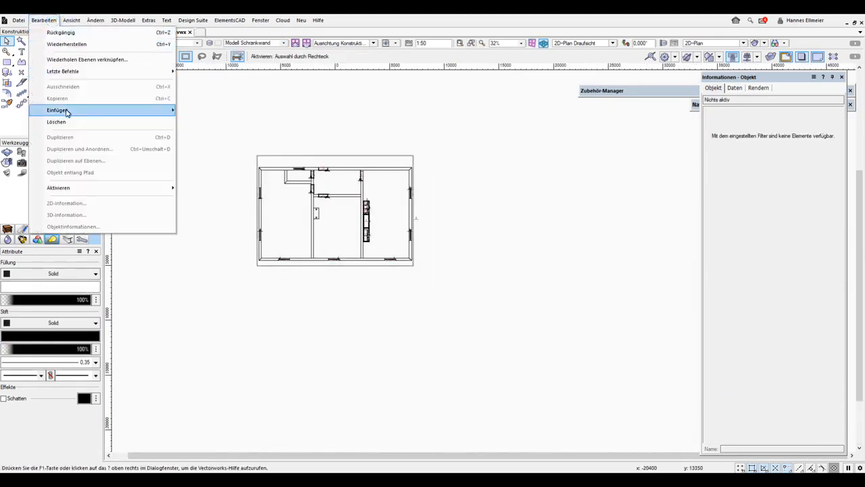
{"action": "mouse_move", "coordinate": [135, 106]}
{"action": "left_click", "coordinate": [223, 121]}
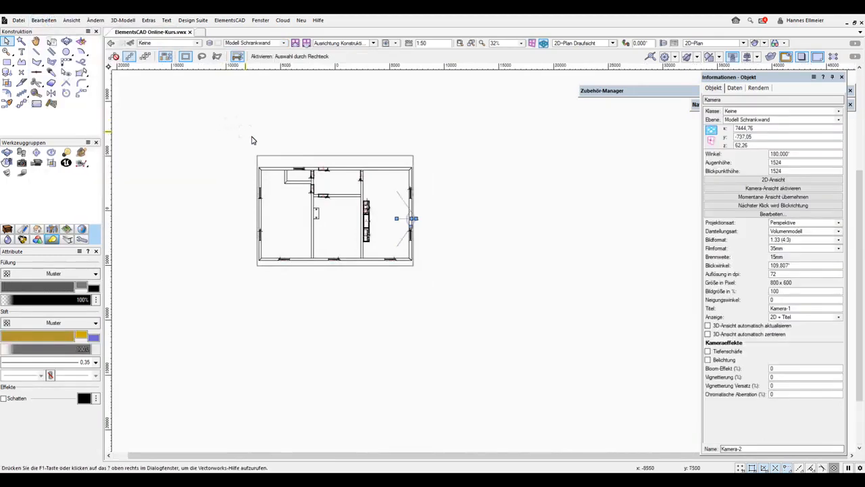
- Move the camera horizontally inside the room's outer wall to about x 6557 and activate its 3D view
{"action": "scroll", "coordinate": [357, 207], "scroll_direction": "up", "scroll_amount": 3}
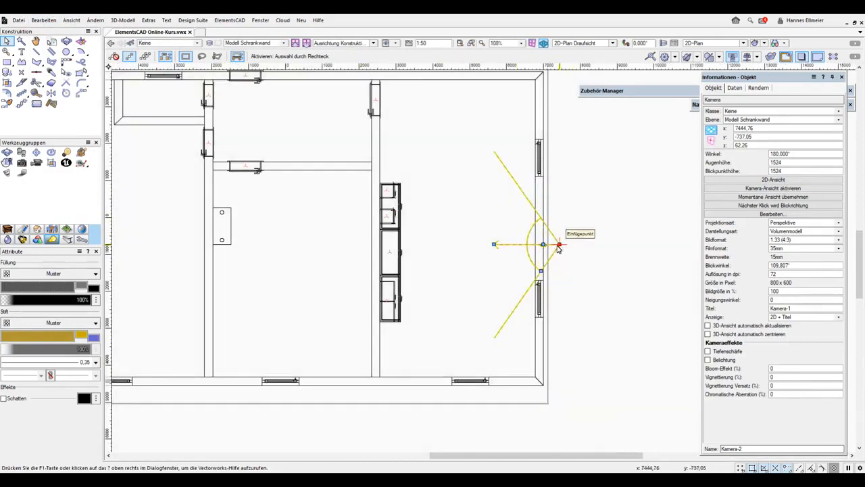
{"action": "left_click_drag", "start_coordinate": [558, 247], "coordinate": [526, 248]}
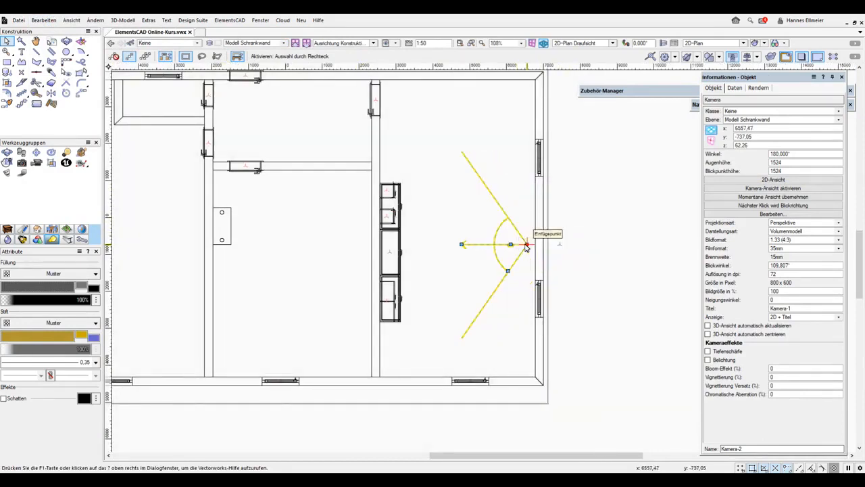
{"action": "double_click", "coordinate": [521, 247]}
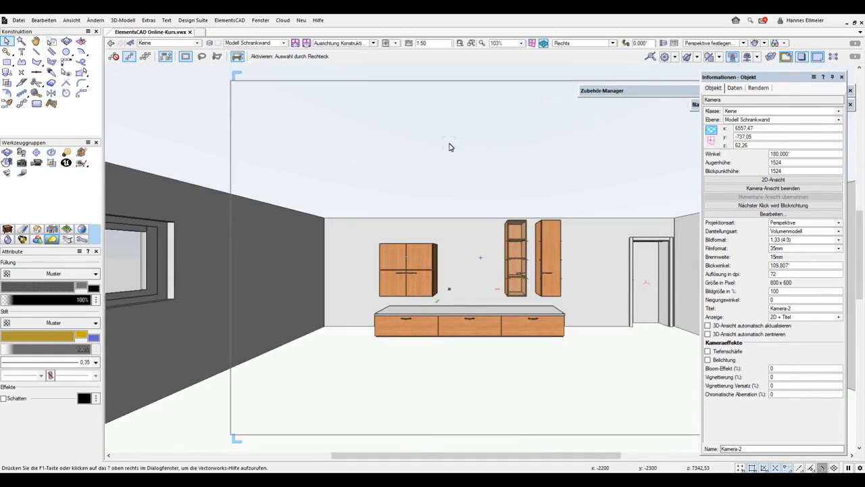
{"action": "scroll", "coordinate": [451, 147], "scroll_direction": "down", "scroll_amount": 1}
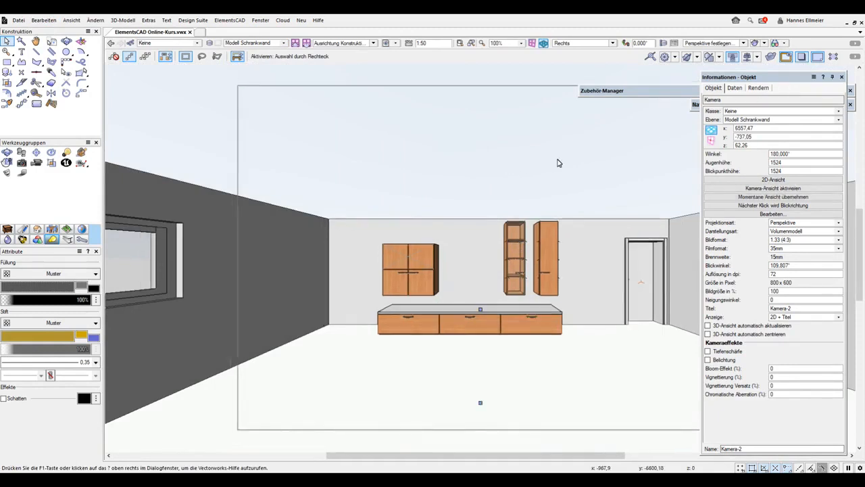
- Hide the drawing's page frame and return to the 2D-Plan Draufsicht view
{"action": "left_click", "coordinate": [814, 58]}
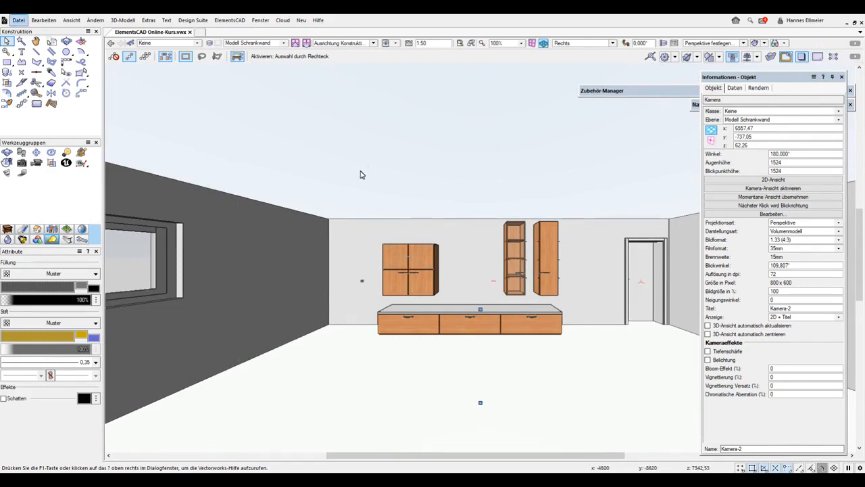
{"action": "left_click", "coordinate": [612, 42]}
{"action": "left_click", "coordinate": [588, 53]}
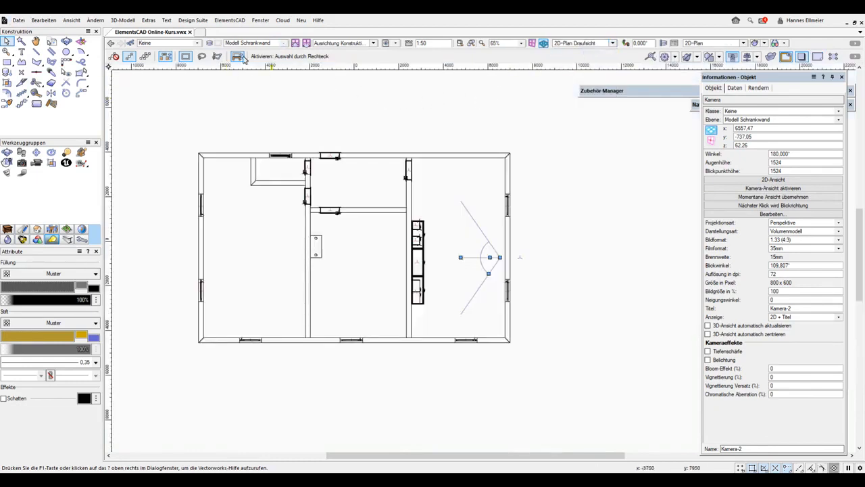
{"action": "left_click", "coordinate": [284, 43]}
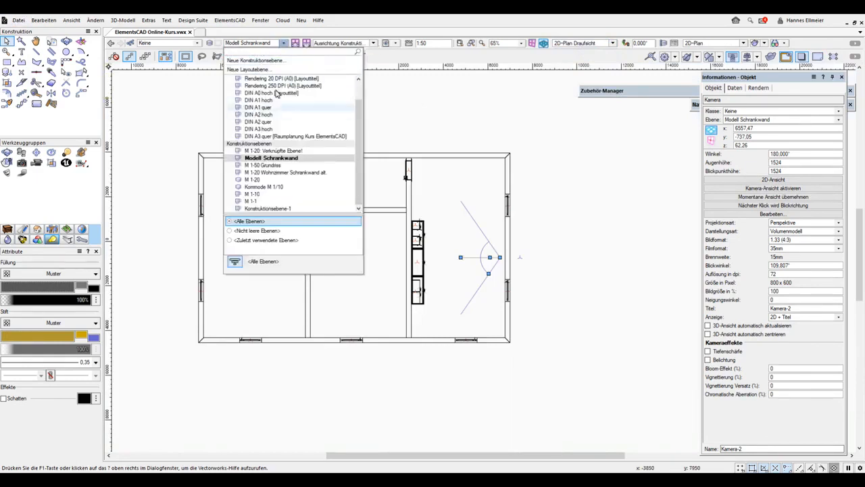
{"action": "left_click", "coordinate": [284, 43]}
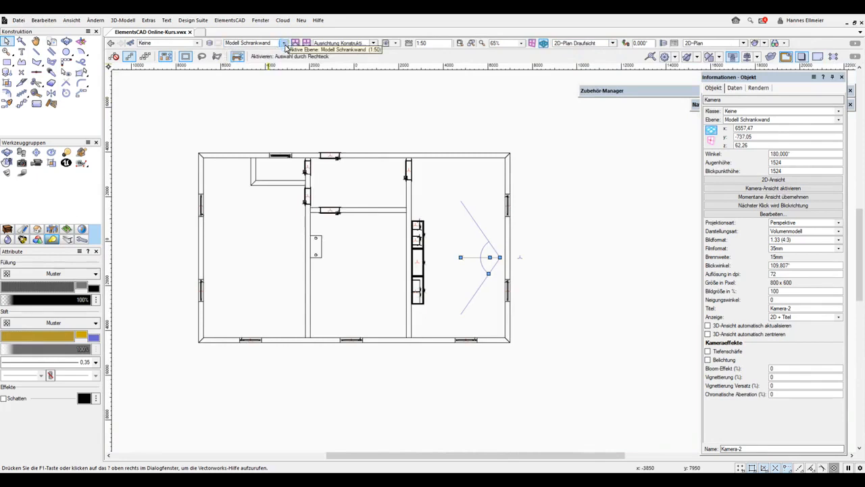
- Draw a 14000 by 8500 rectangle over the outline of the outer walls and extrude it with a Δz of 0
{"action": "left_click", "coordinate": [7, 62]}
{"action": "left_click", "coordinate": [198, 152]}
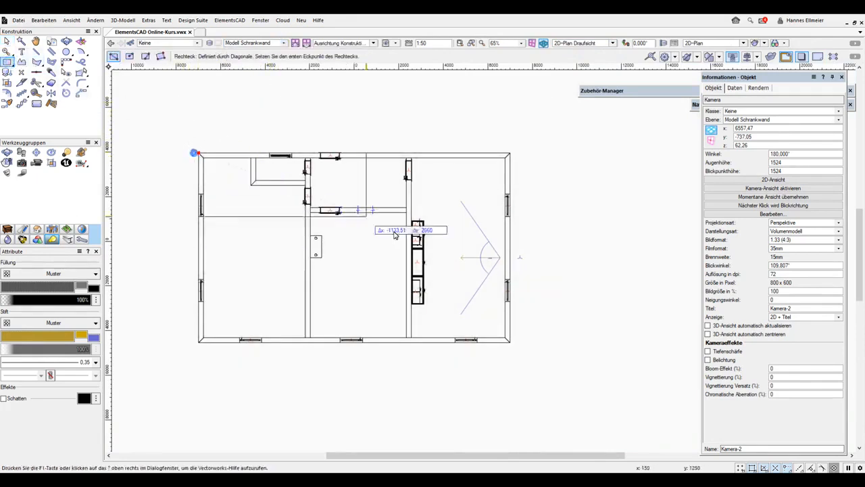
{"action": "left_click", "coordinate": [510, 342]}
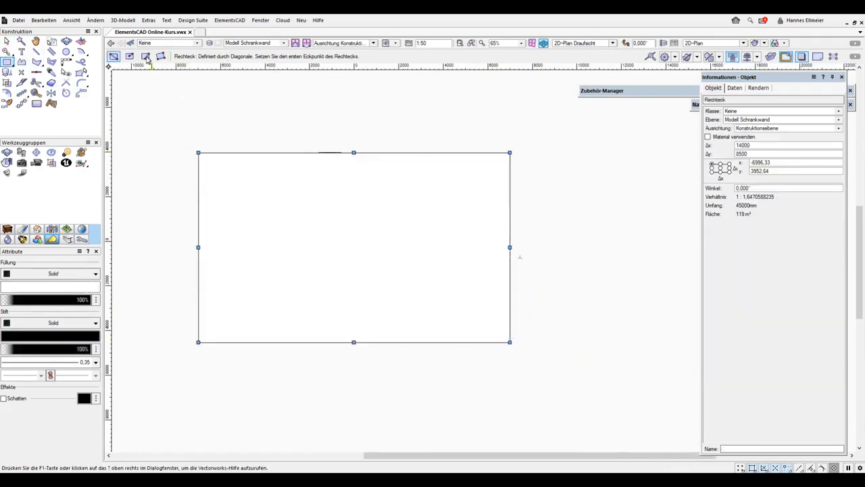
{"action": "left_click", "coordinate": [123, 20]}
{"action": "left_click", "coordinate": [129, 32]}
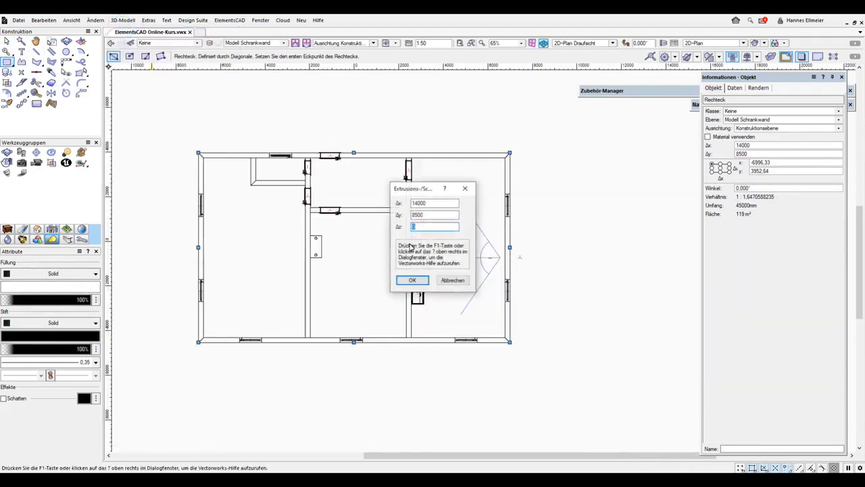
{"action": "key", "text": "Return"}
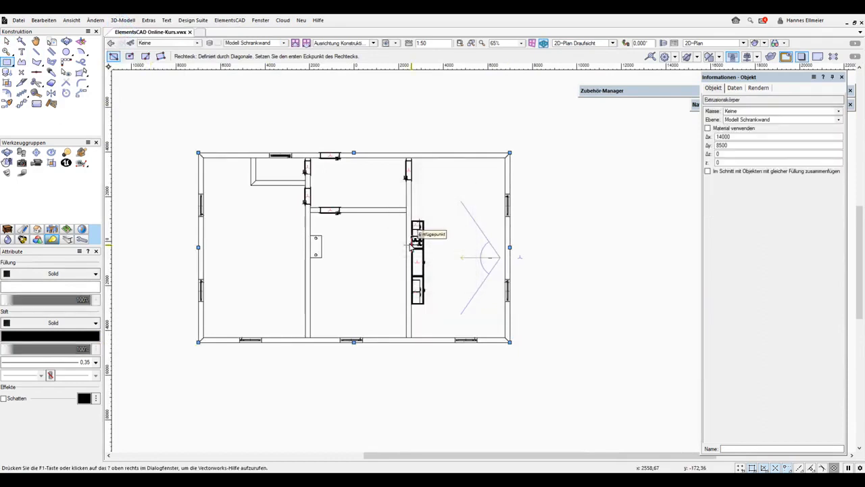
- Apply the Holz Kirsche europäisch (Arroway Wood 014) RT texture from the Materialien.vwx library to the extruded floor surface
{"action": "mouse_move", "coordinate": [635, 91]}
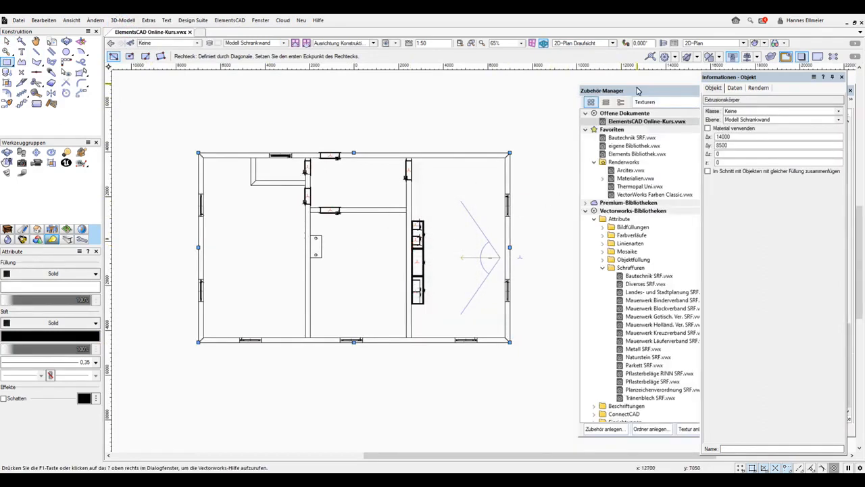
{"action": "left_click", "coordinate": [637, 89]}
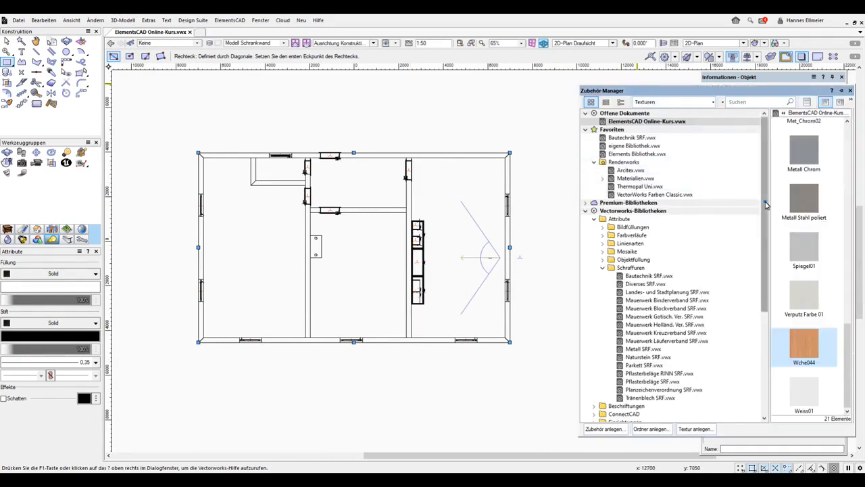
{"action": "left_click_drag", "start_coordinate": [764, 201], "coordinate": [766, 329]}
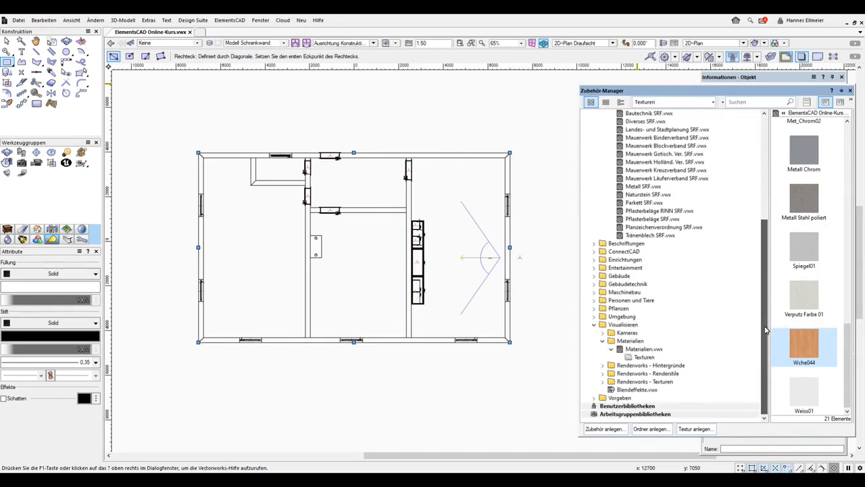
{"action": "left_click_drag", "start_coordinate": [765, 308], "coordinate": [764, 242]}
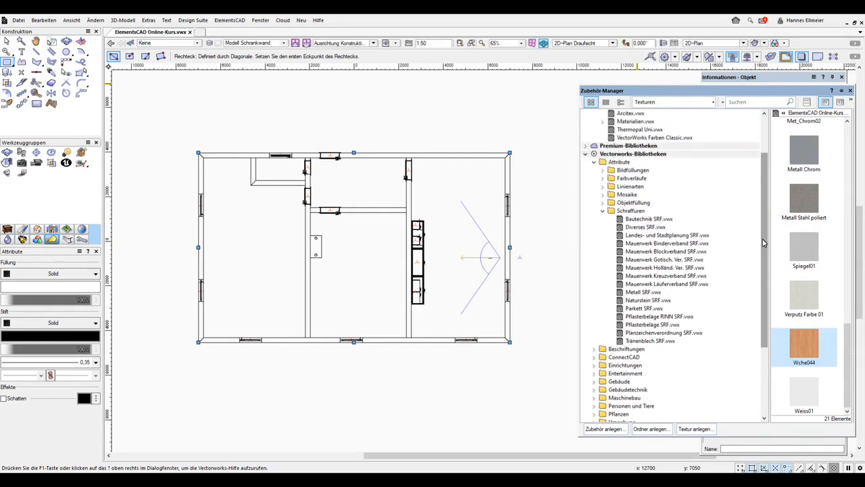
{"action": "scroll", "coordinate": [696, 313], "scroll_direction": "down", "scroll_amount": 4}
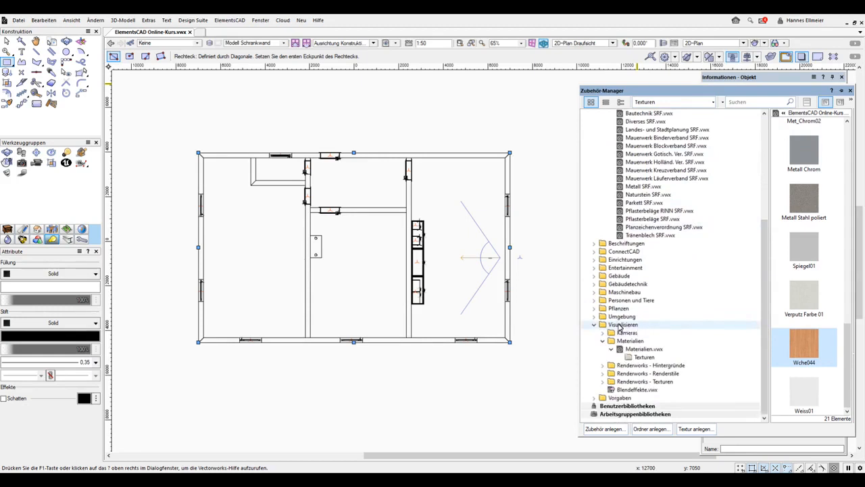
{"action": "left_click", "coordinate": [642, 354]}
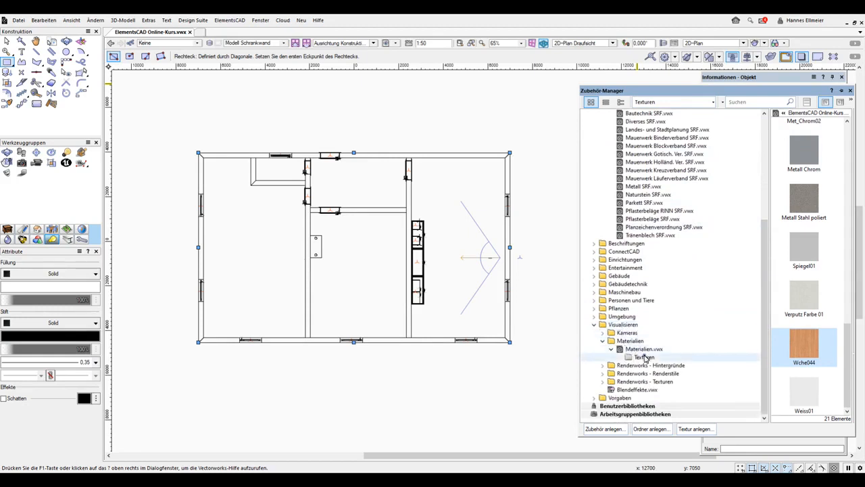
{"action": "left_click_drag", "start_coordinate": [848, 156], "coordinate": [850, 247]}
{"action": "left_click_drag", "start_coordinate": [850, 252], "coordinate": [853, 396]}
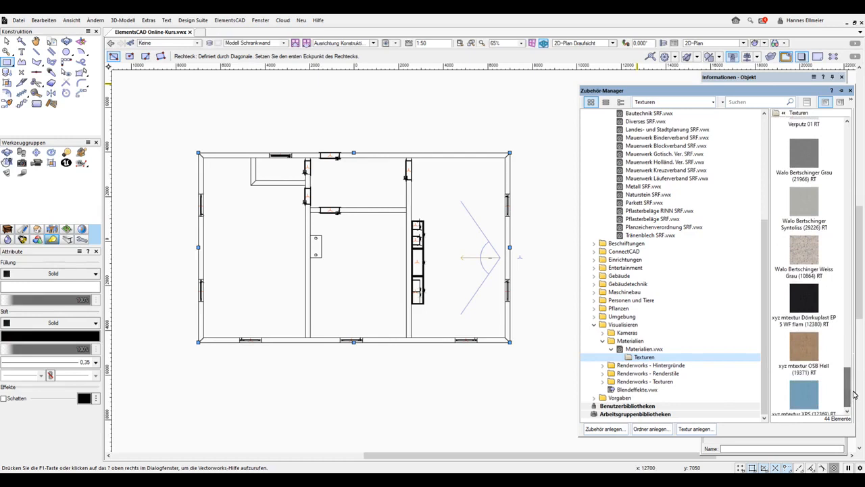
{"action": "scroll", "coordinate": [853, 395], "scroll_direction": "up", "scroll_amount": 5}
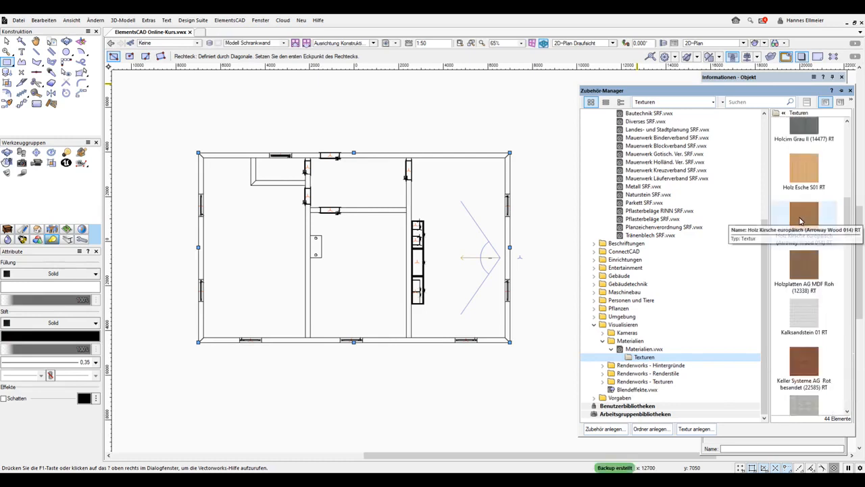
{"action": "left_click", "coordinate": [802, 219]}
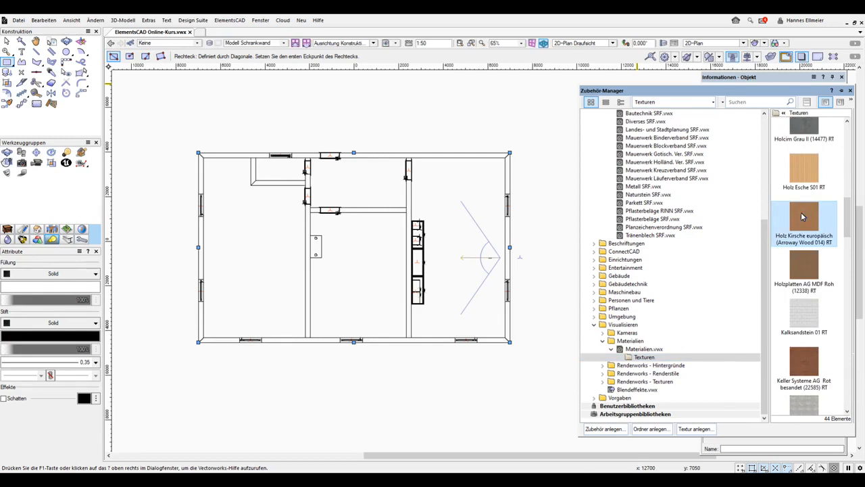
{"action": "double_click", "coordinate": [803, 216]}
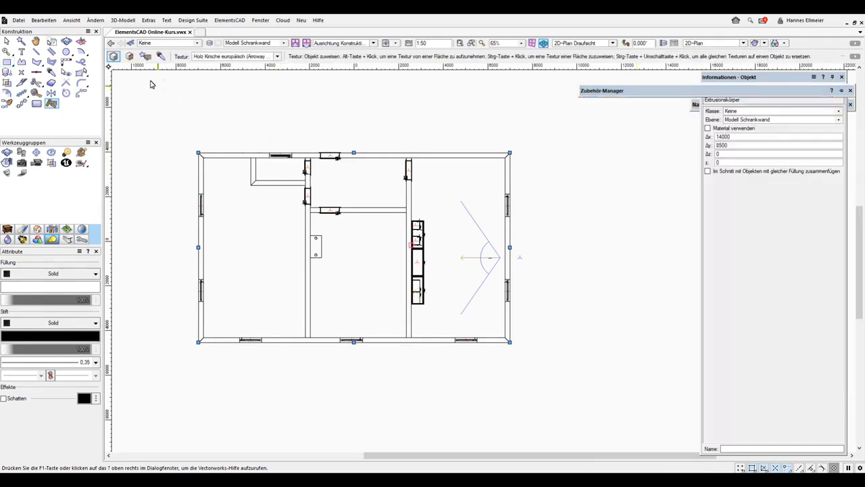
- Copy the textured floor surface and paste the copy at its original position
{"action": "left_click", "coordinate": [48, 25]}
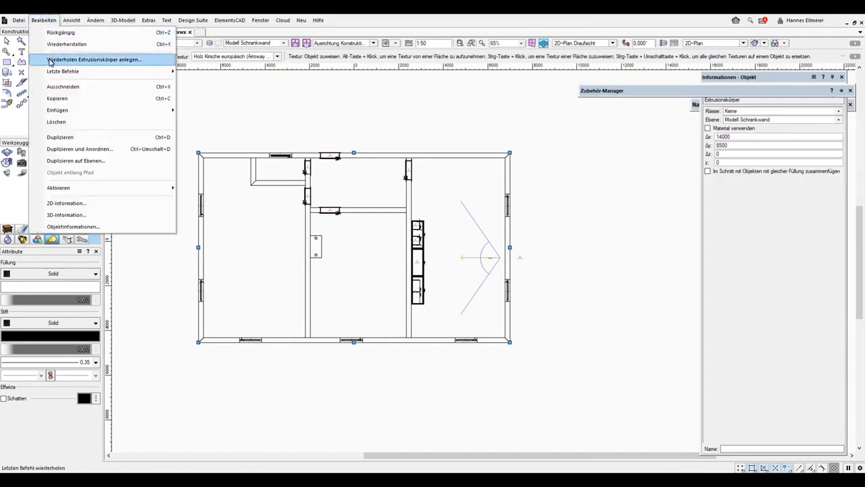
{"action": "left_click", "coordinate": [57, 98]}
{"action": "left_click", "coordinate": [44, 20]}
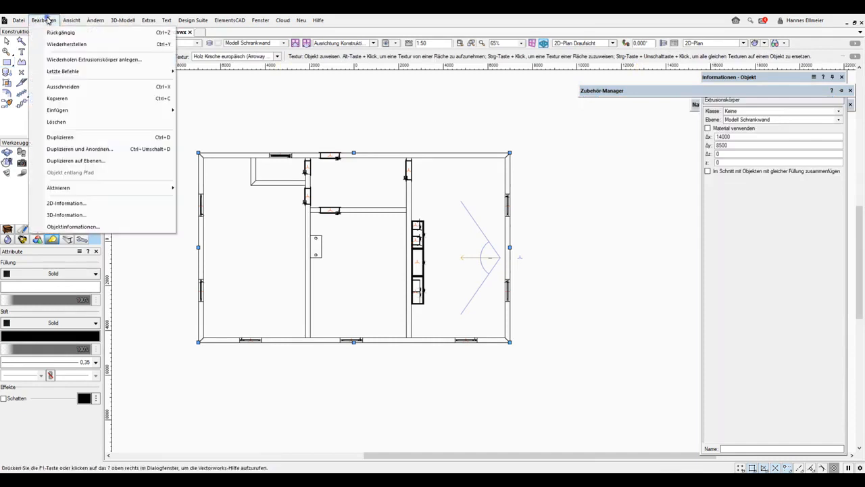
{"action": "mouse_move", "coordinate": [72, 113]}
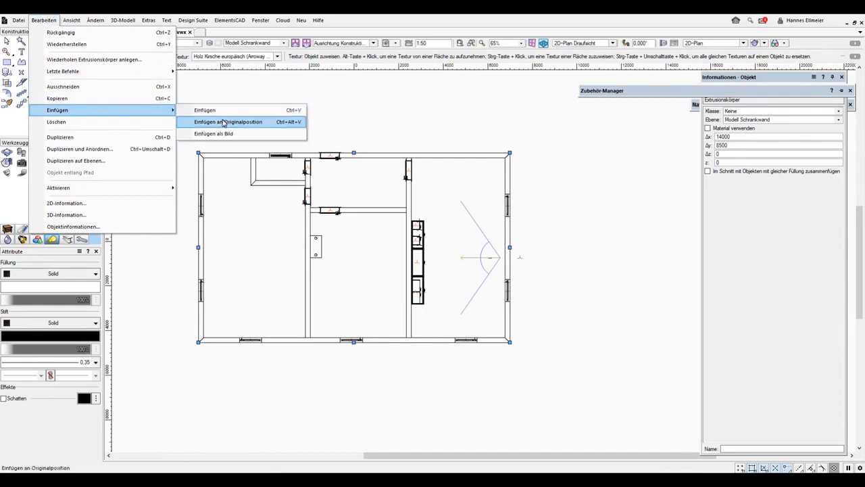
{"action": "left_click", "coordinate": [223, 122]}
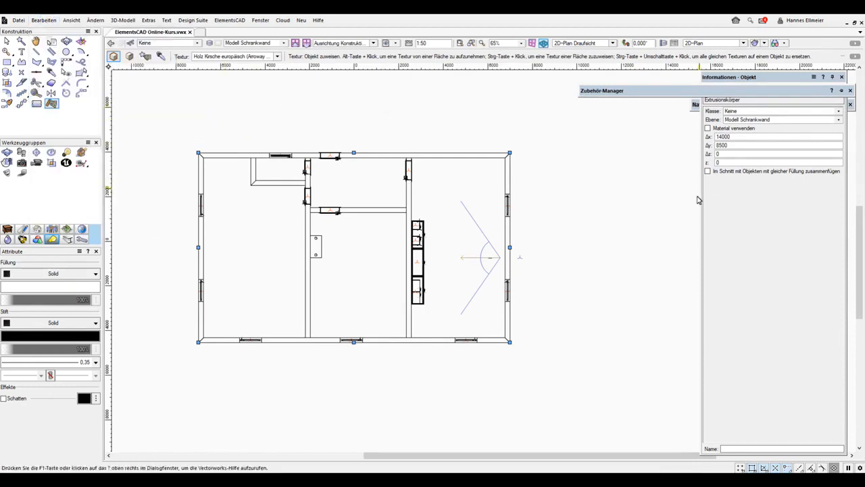
- Set the z height of the pasted surface to 2500 for the ceiling
{"action": "left_click", "coordinate": [744, 79]}
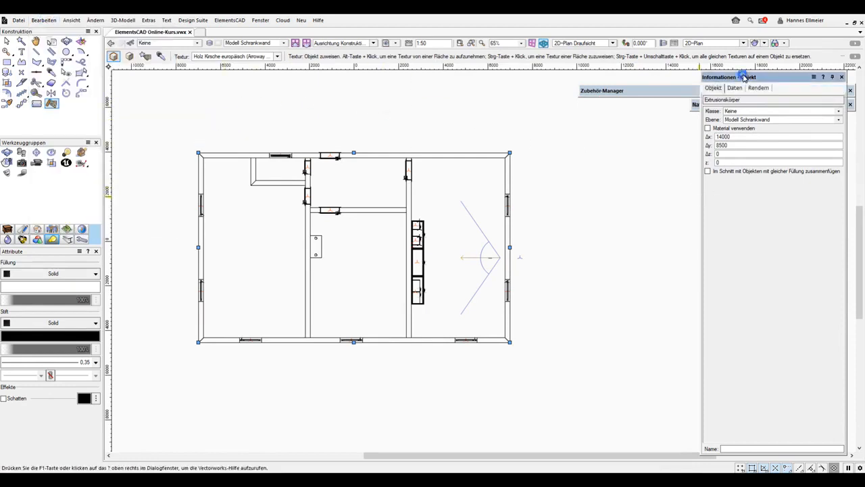
{"action": "left_click", "coordinate": [726, 163]}
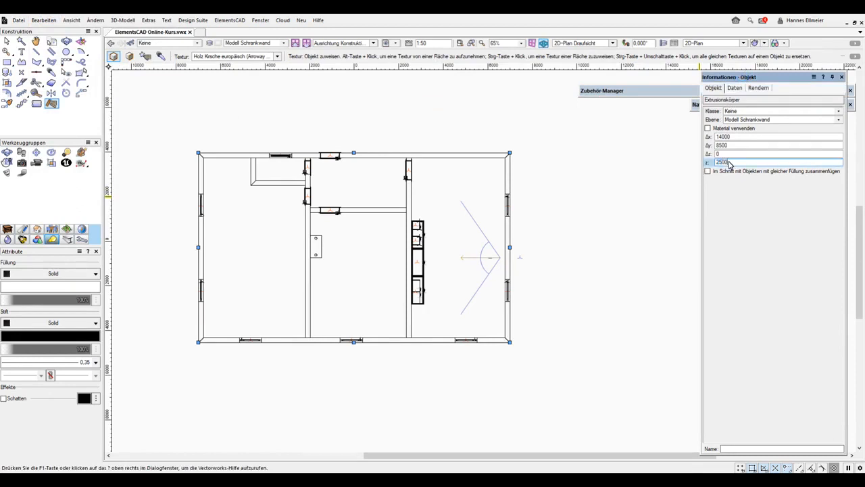
{"action": "key", "text": "Return"}
- Apply the Verputz 01 RT texture from the library to the ceiling surface, keeping the folder structure on import
{"action": "left_click", "coordinate": [660, 95]}
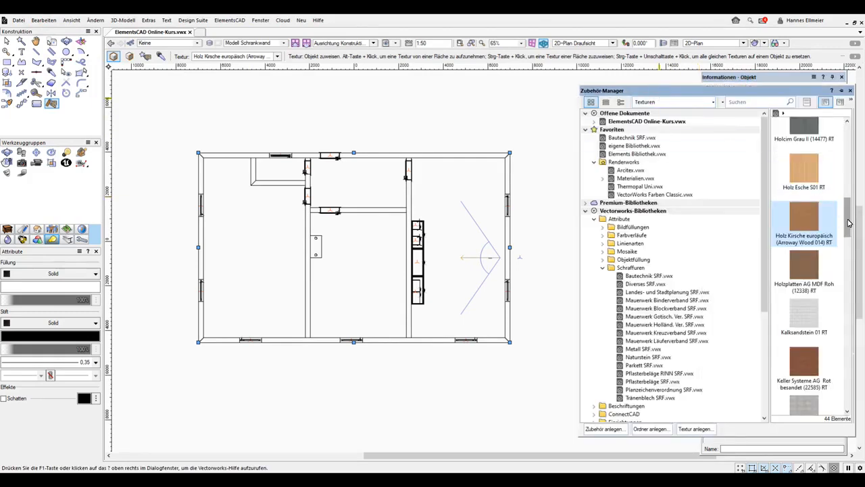
{"action": "left_click_drag", "start_coordinate": [849, 223], "coordinate": [846, 375]}
{"action": "left_click", "coordinate": [803, 286]}
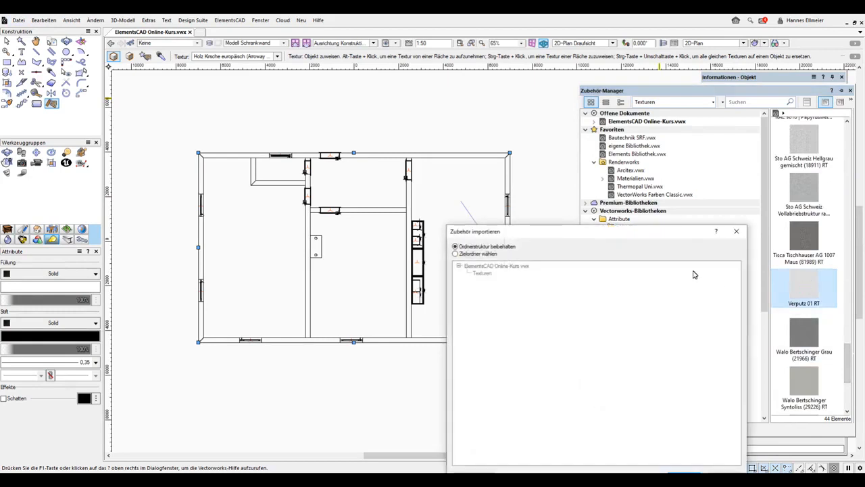
{"action": "left_click", "coordinate": [658, 394]}
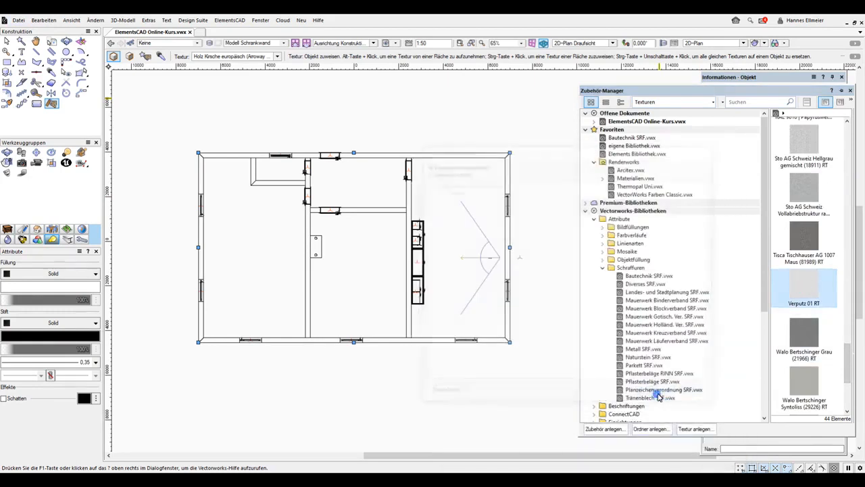
- Activate the room camera's view and start a viewport from it with the camera, keeping the camera on the design layer
{"action": "left_click", "coordinate": [487, 241]}
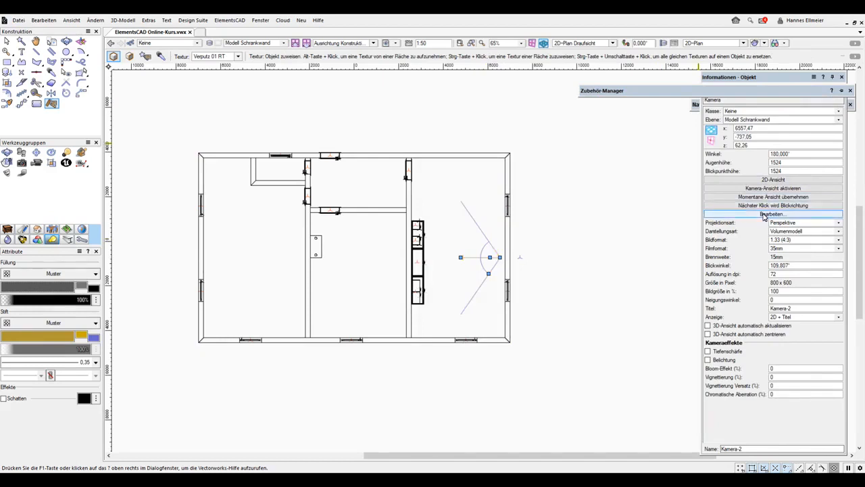
{"action": "left_click", "coordinate": [776, 189]}
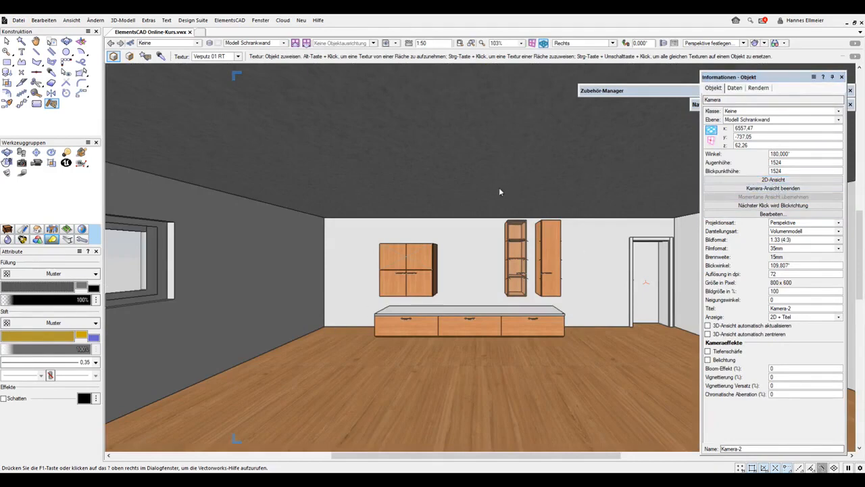
{"action": "left_click", "coordinate": [72, 21]}
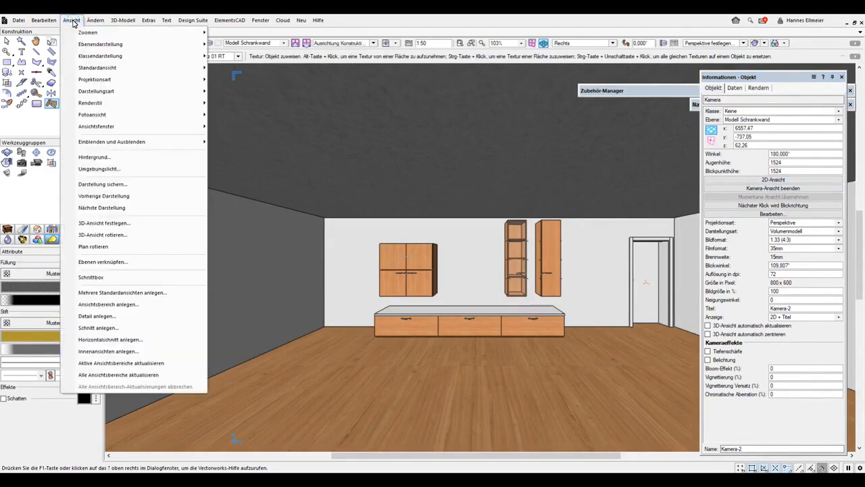
{"action": "left_click", "coordinate": [113, 304]}
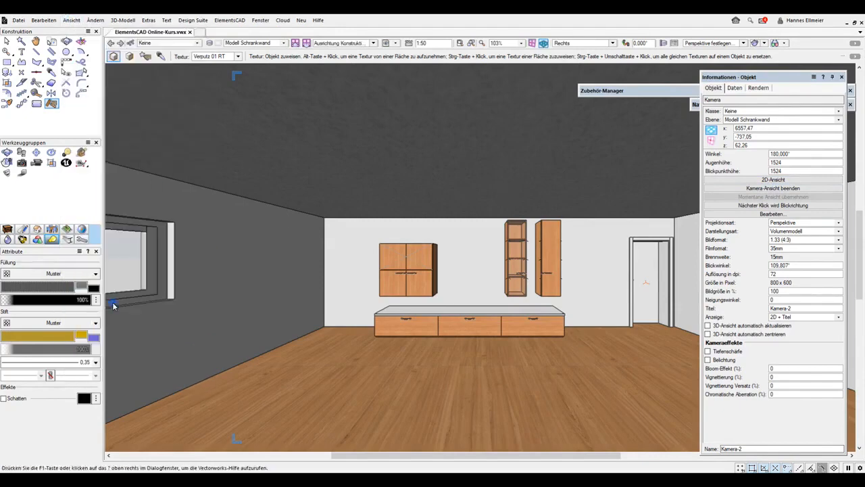
{"action": "mouse_move", "coordinate": [488, 300]}
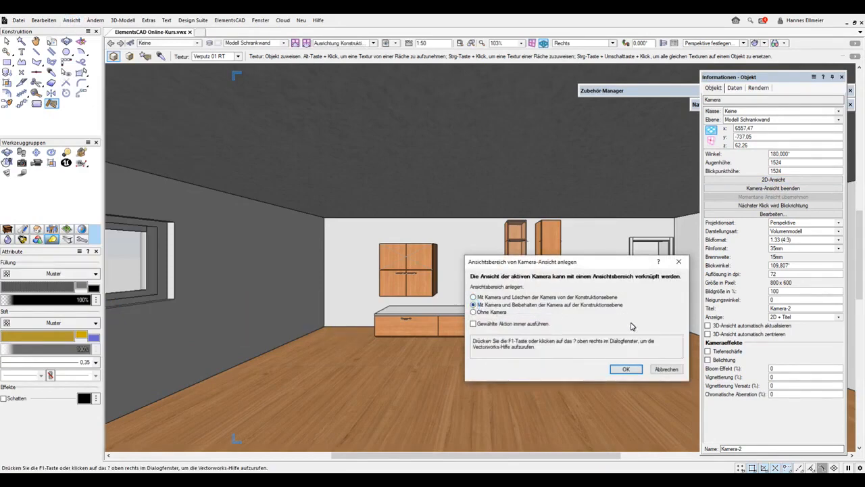
{"action": "left_click", "coordinate": [628, 370]}
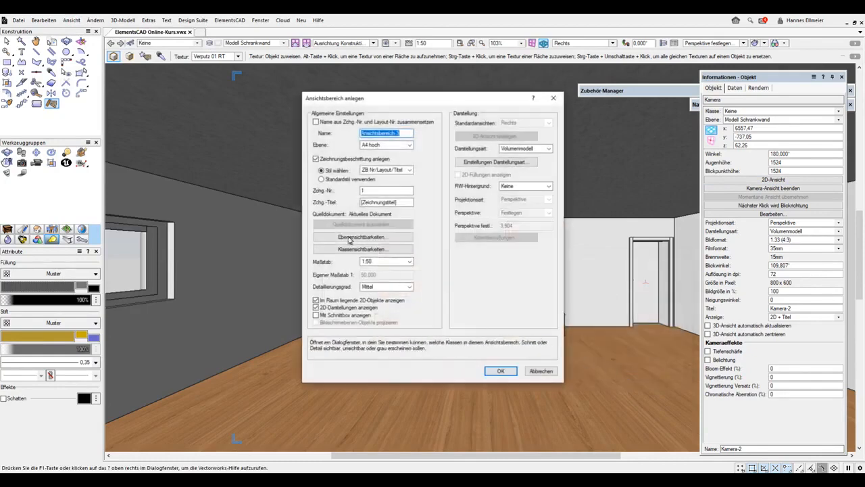
- Create the viewport on the DIN A2 quer layout layer without a drawing label
{"action": "left_click", "coordinate": [316, 160]}
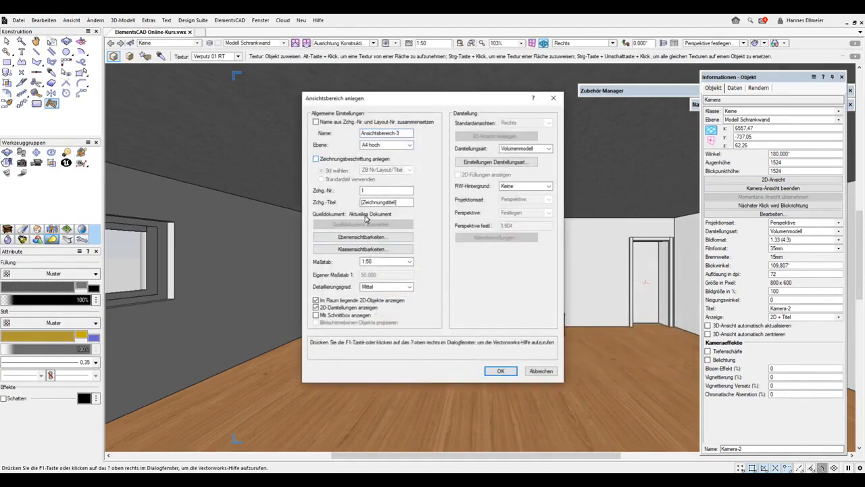
{"action": "left_click", "coordinate": [383, 146]}
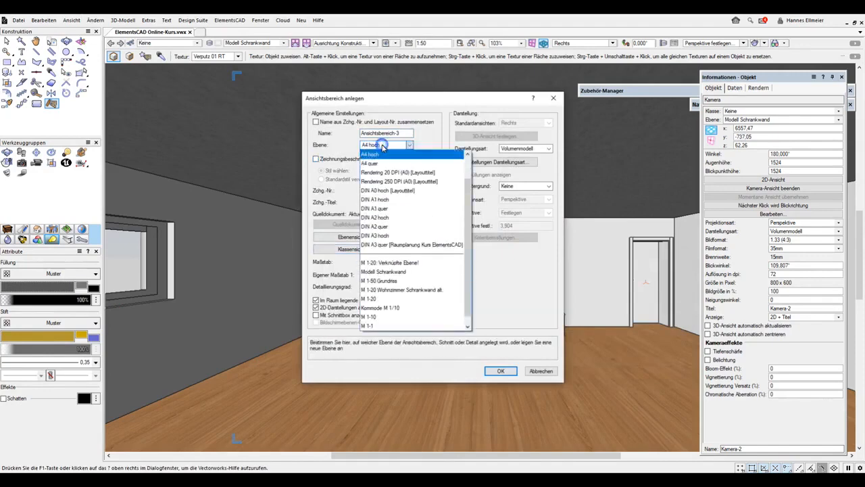
{"action": "left_click", "coordinate": [389, 228]}
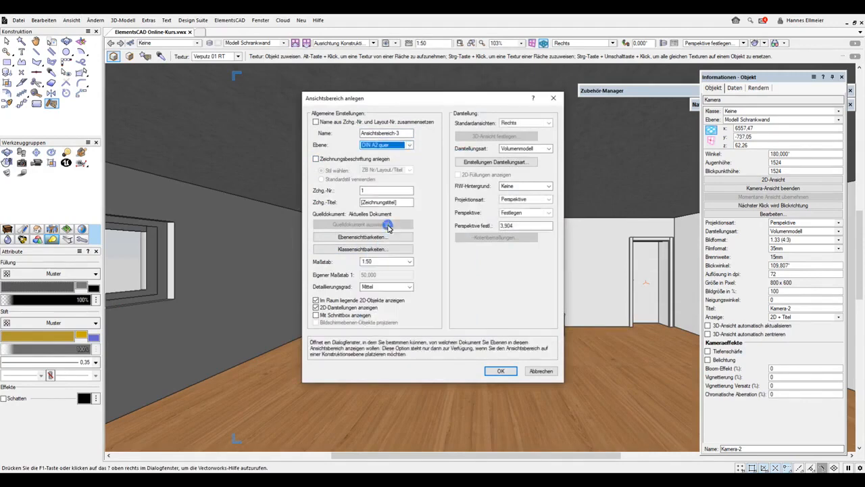
{"action": "left_click", "coordinate": [507, 373]}
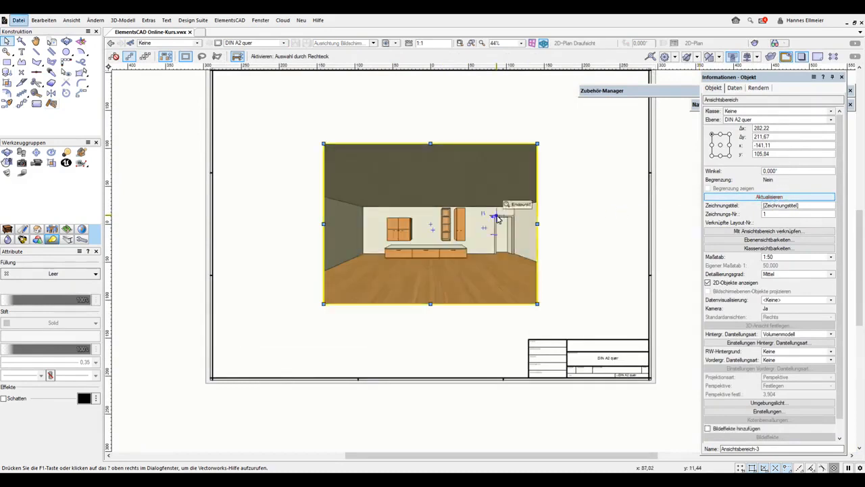
- Move the camera viewport into the upper-left corner of the DIN A2 quer sheet, inside the border
{"action": "scroll", "coordinate": [496, 218], "scroll_direction": "up", "scroll_amount": 2}
{"action": "scroll", "coordinate": [497, 217], "scroll_direction": "up", "scroll_amount": 2}
{"action": "scroll", "coordinate": [652, 250], "scroll_direction": "down", "scroll_amount": 1}
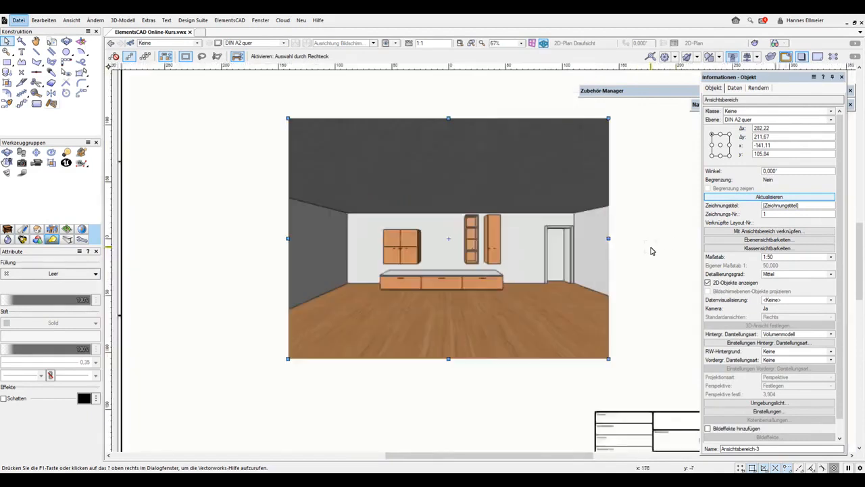
{"action": "scroll", "coordinate": [522, 260], "scroll_direction": "down", "scroll_amount": 1}
{"action": "left_click_drag", "start_coordinate": [529, 261], "coordinate": [420, 201]}
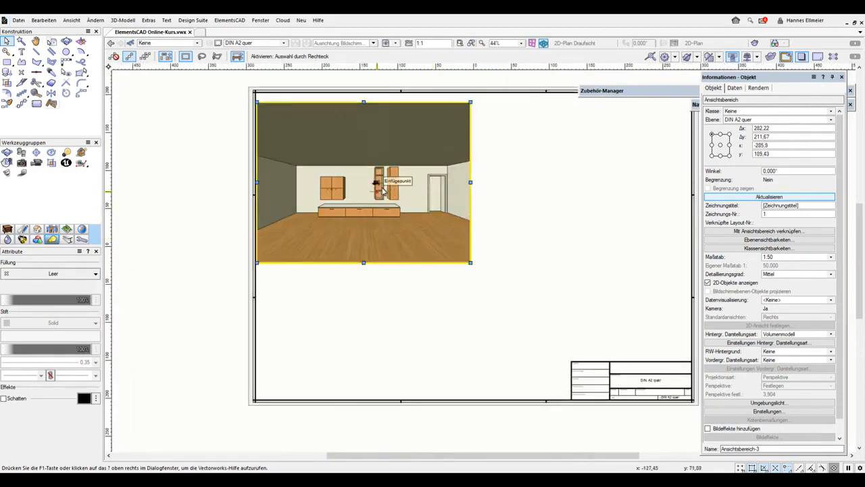
- Place a copy of the viewport directly beside the original in the sheet's upper-right area
{"action": "left_click_drag", "start_coordinate": [375, 179], "coordinate": [595, 178]}
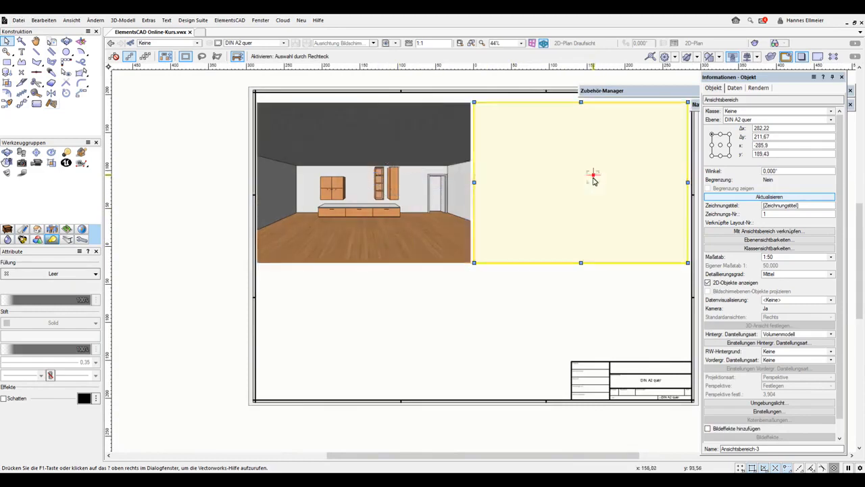
{"action": "middle_click_drag", "start_coordinate": [595, 179], "coordinate": [519, 246]}
{"action": "left_click", "coordinate": [519, 246]}
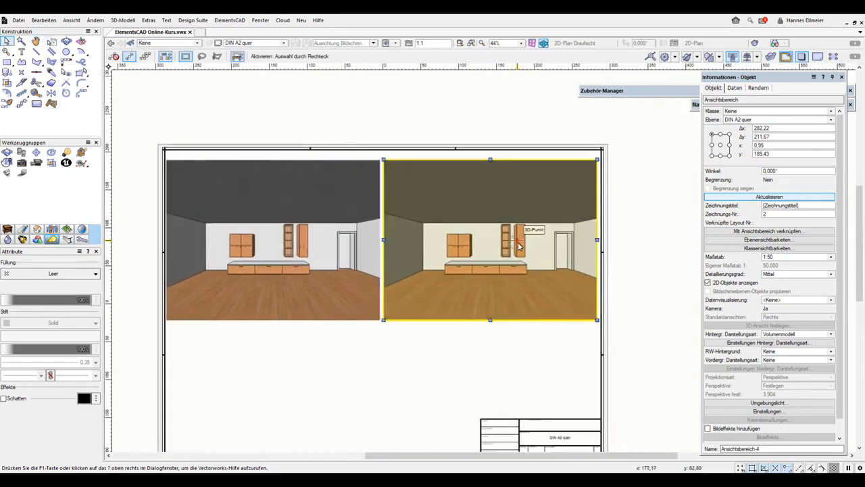
{"action": "scroll", "coordinate": [519, 246], "scroll_direction": "up", "scroll_amount": 2}
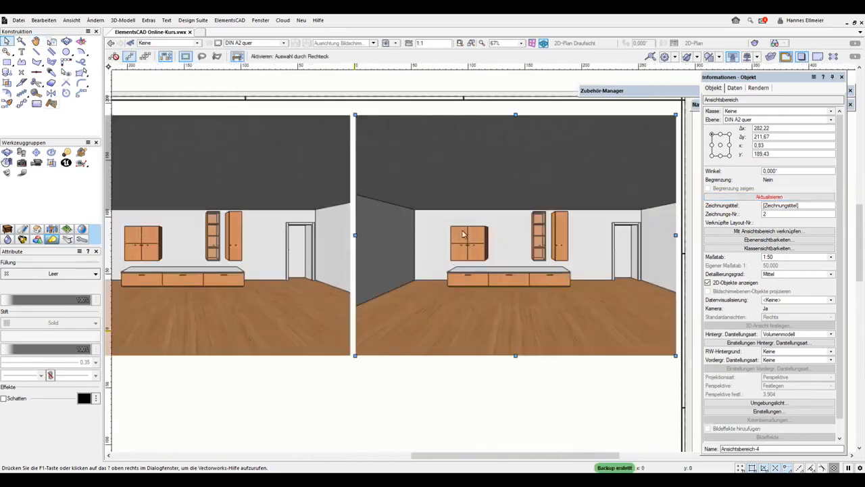
- Set the Hilfskonstruktionen class to invisible in the copied viewport's class visibilities
{"action": "left_click", "coordinate": [768, 248]}
{"action": "left_click", "coordinate": [429, 232]}
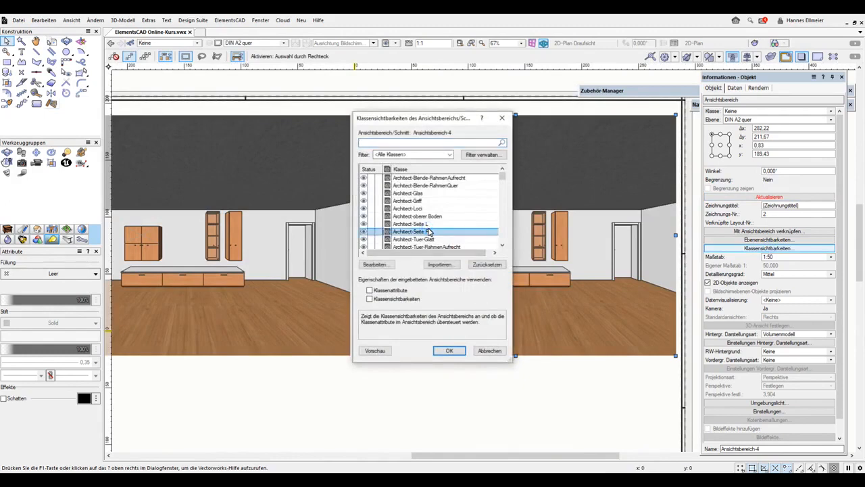
{"action": "key", "text": "h"}
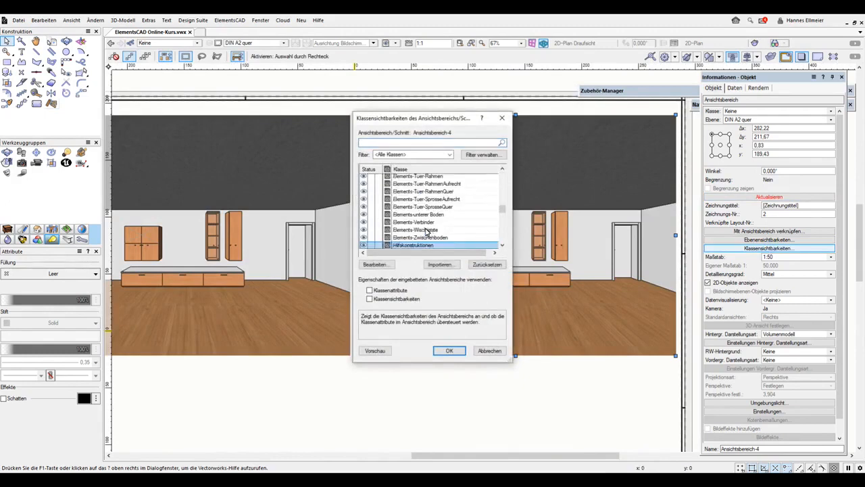
{"action": "left_click", "coordinate": [370, 245]}
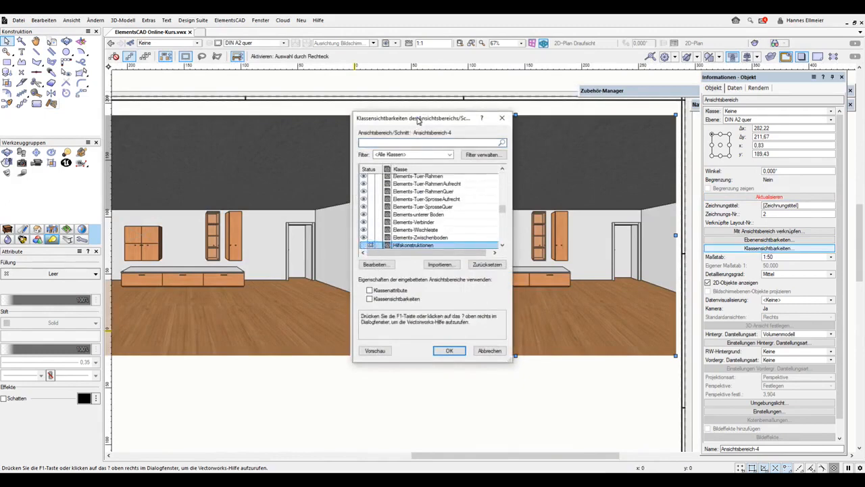
{"action": "left_click_drag", "start_coordinate": [419, 118], "coordinate": [683, 111]}
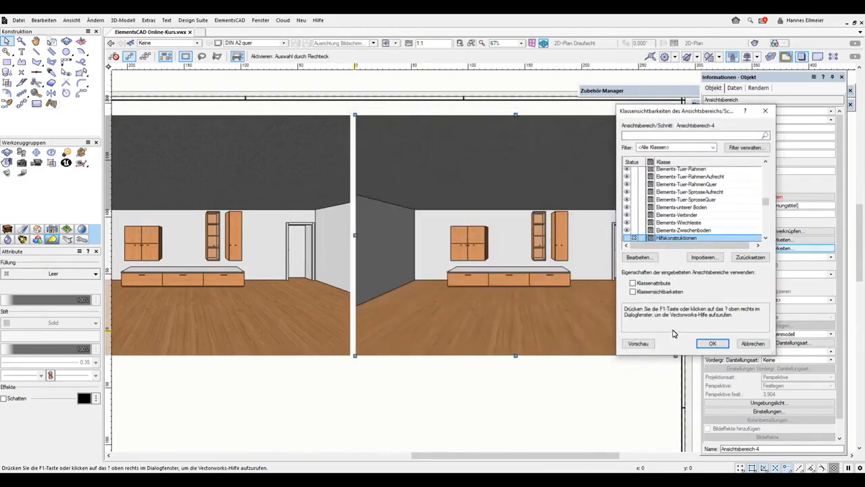
{"action": "left_click", "coordinate": [713, 344]}
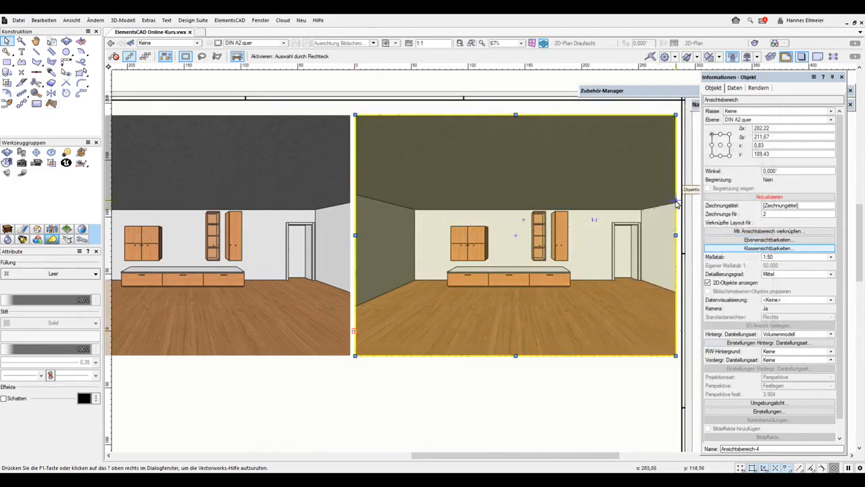
- Set the rendering resolution of the DIN A2 quer layout layer to 300 dpi
{"action": "left_click", "coordinate": [220, 42]}
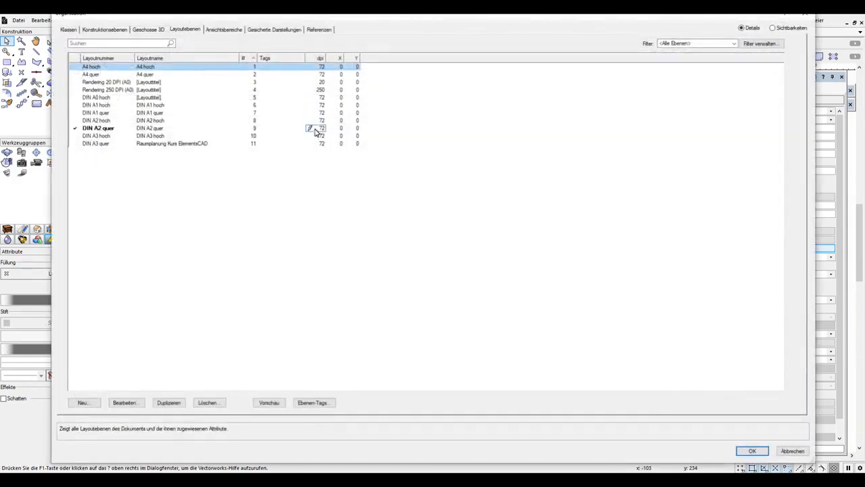
{"action": "double_click", "coordinate": [320, 131]}
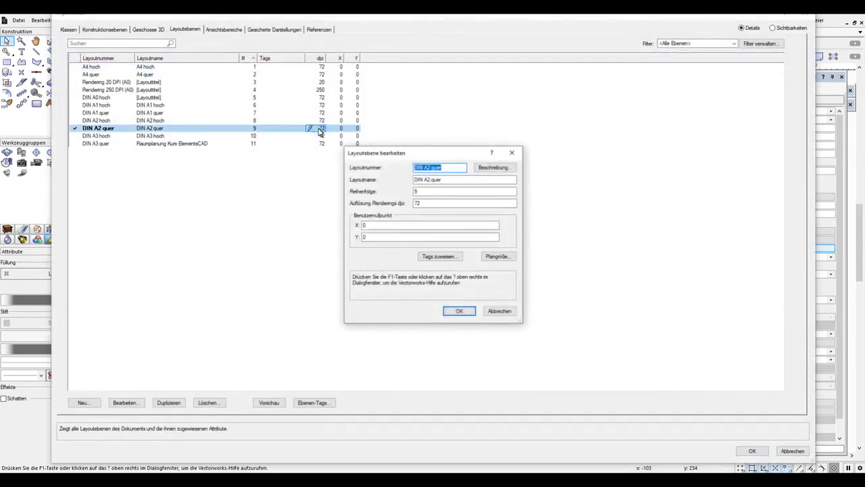
{"action": "double_click", "coordinate": [430, 203]}
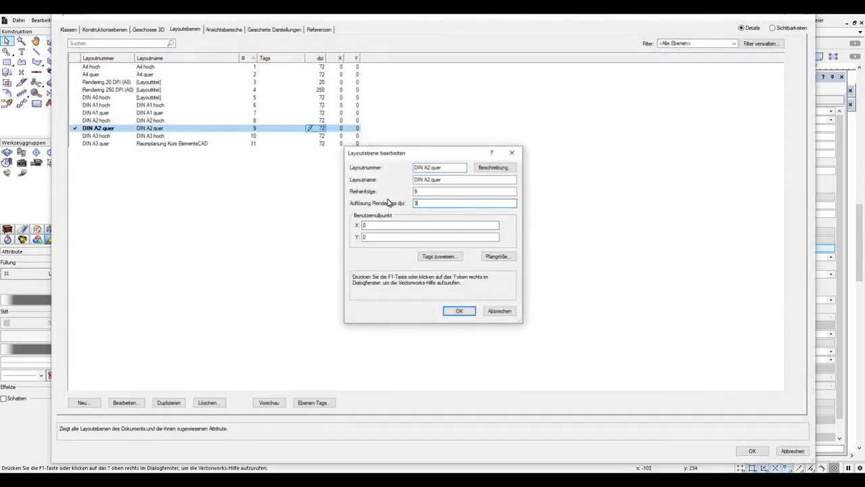
{"action": "key", "text": "Return"}
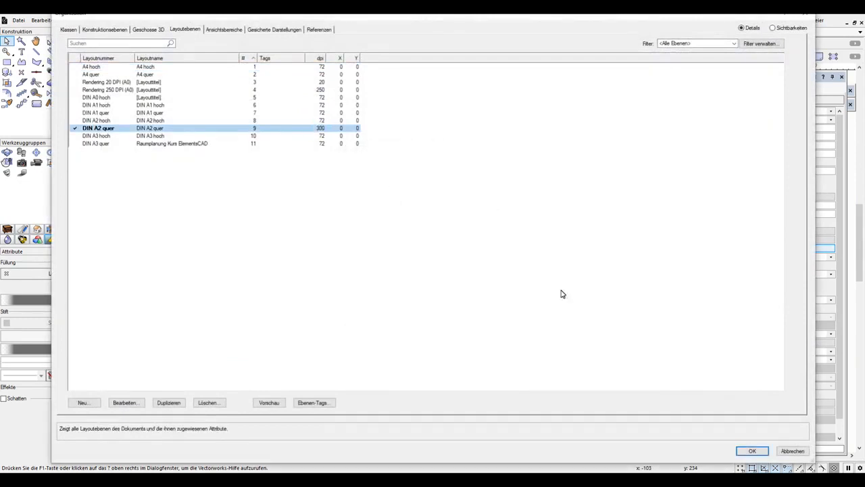
{"action": "left_click", "coordinate": [753, 451]}
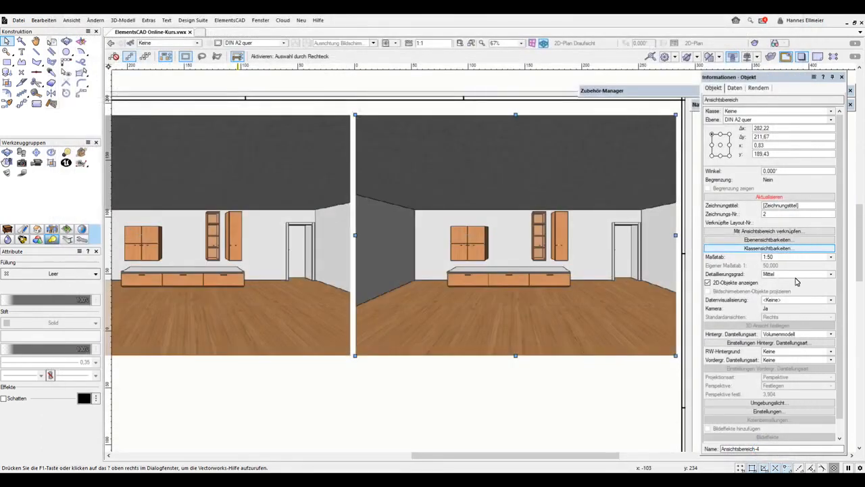
- Assign the Renderworks style Innenansicht as the copied viewport's background rendering and update the viewport
{"action": "left_click", "coordinate": [797, 334]}
{"action": "mouse_move", "coordinate": [804, 221]}
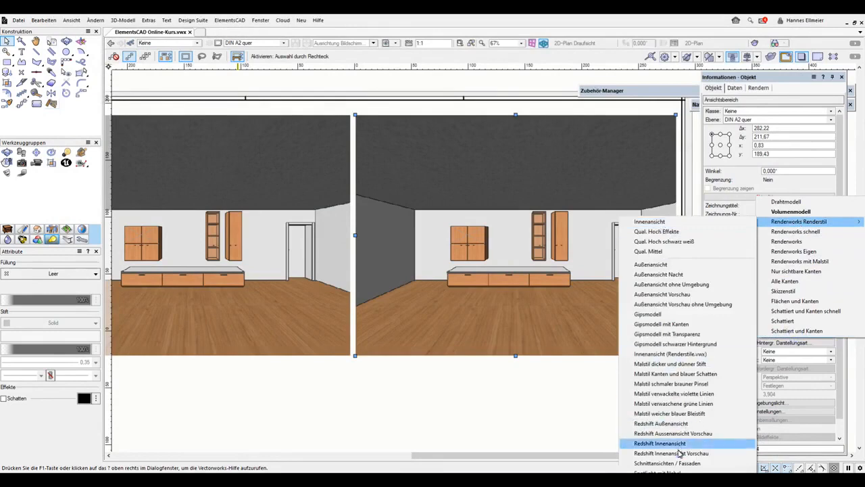
{"action": "left_click", "coordinate": [657, 221]}
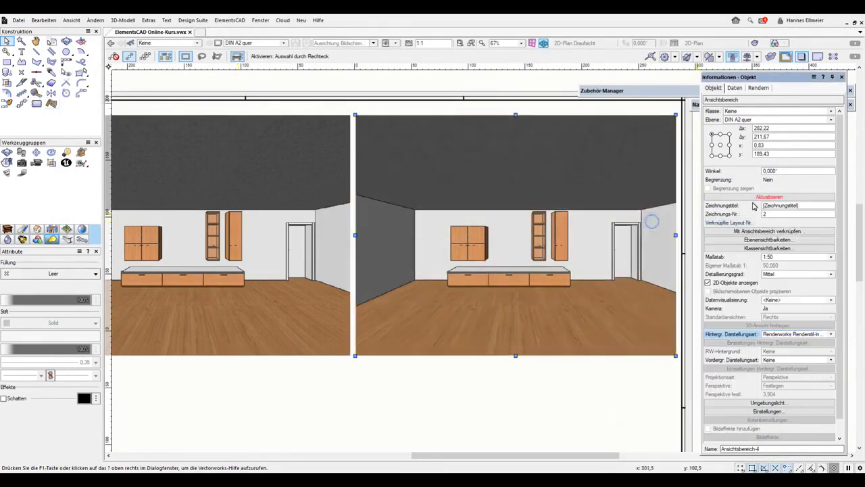
{"action": "left_click", "coordinate": [770, 196]}
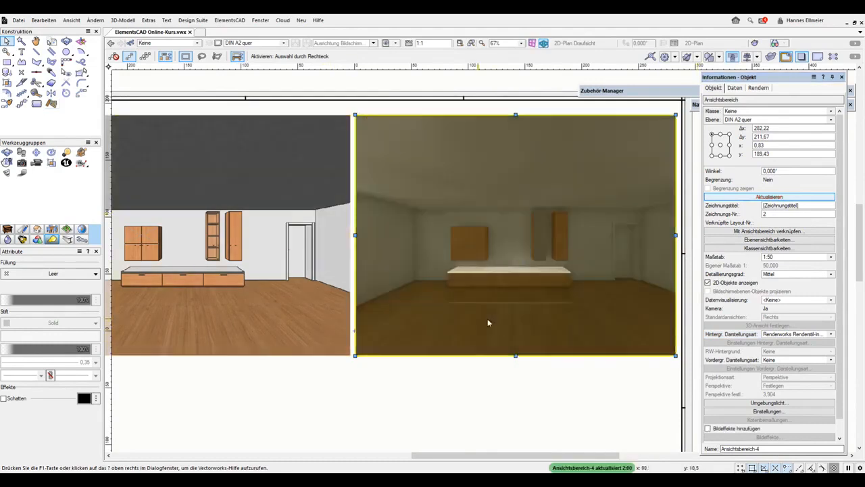
- Place another copy of the first viewport directly below it on the sheet
{"action": "scroll", "coordinate": [434, 422], "scroll_direction": "down", "scroll_amount": 2}
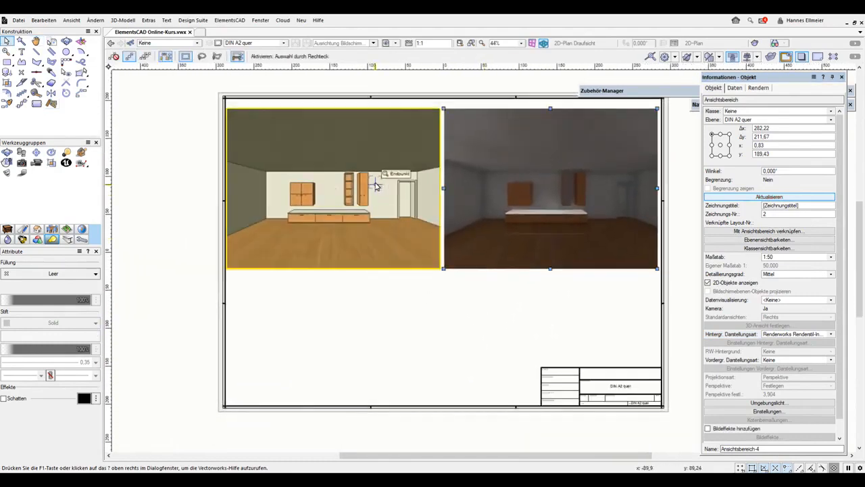
{"action": "left_click_drag", "start_coordinate": [375, 187], "coordinate": [376, 353]}
- Crop the lower viewport with a rectangle about 12383 by 5690 mm around the cabinet wall and move it up within the sheet border
{"action": "right_click", "coordinate": [338, 342]}
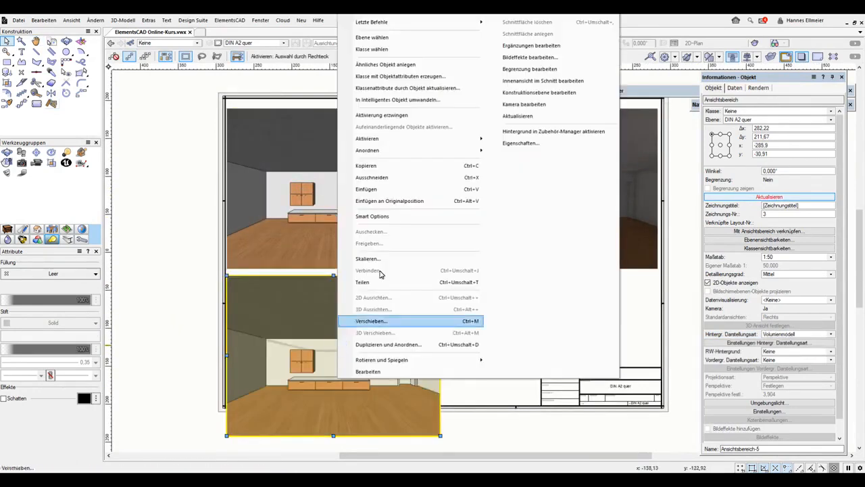
{"action": "left_click", "coordinate": [540, 69]}
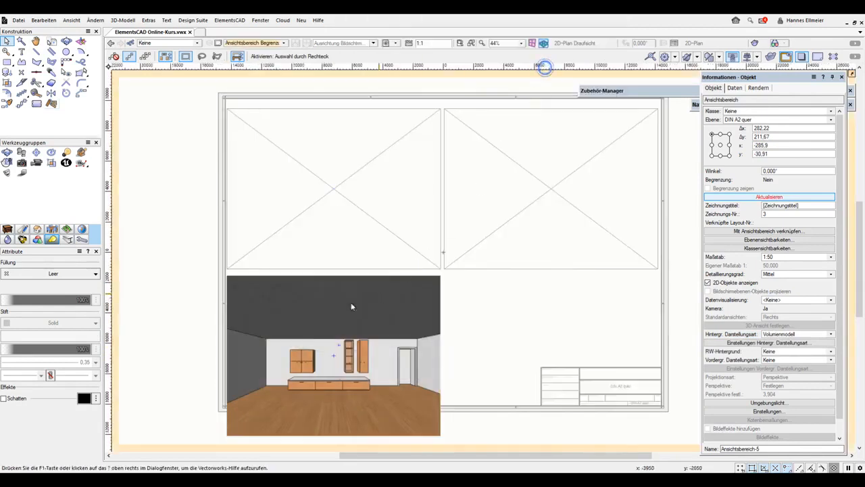
{"action": "left_click", "coordinate": [6, 61]}
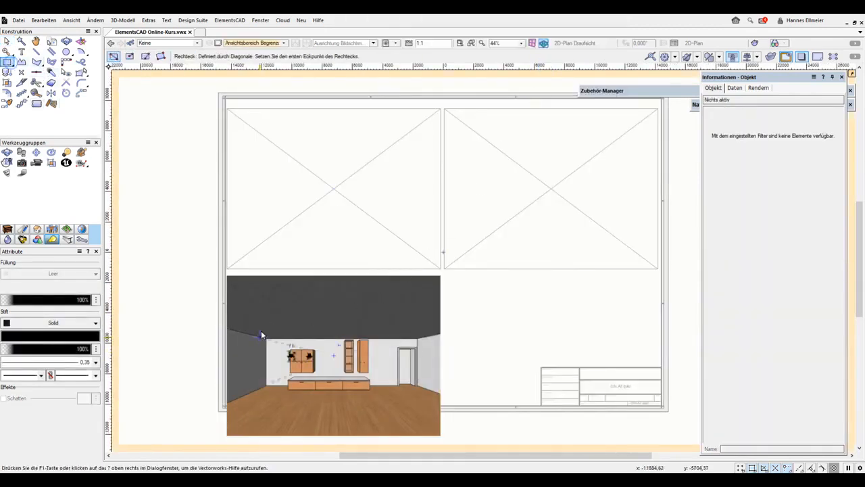
{"action": "left_click", "coordinate": [244, 320]}
{"action": "left_click", "coordinate": [430, 405]}
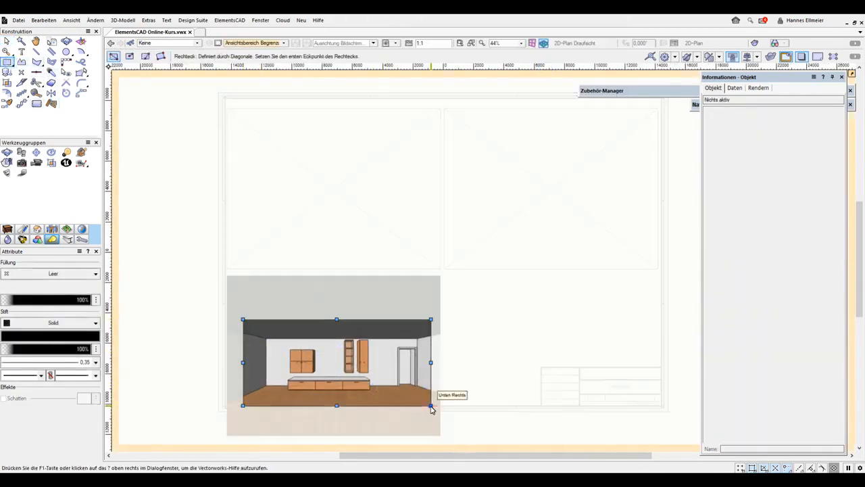
{"action": "left_click", "coordinate": [853, 73]}
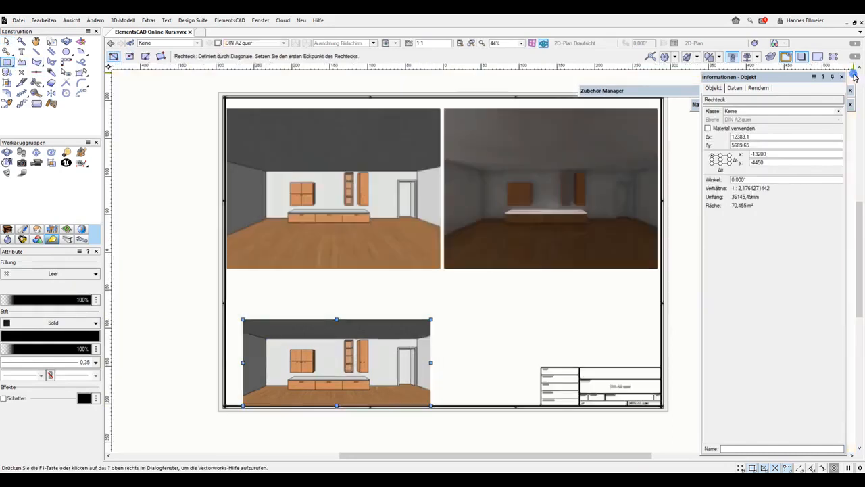
{"action": "left_click", "coordinate": [7, 41]}
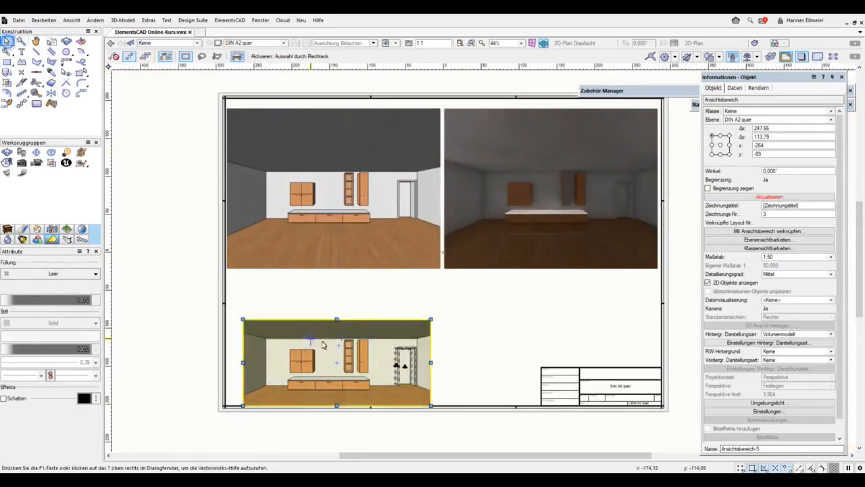
{"action": "left_click_drag", "start_coordinate": [331, 347], "coordinate": [331, 324]}
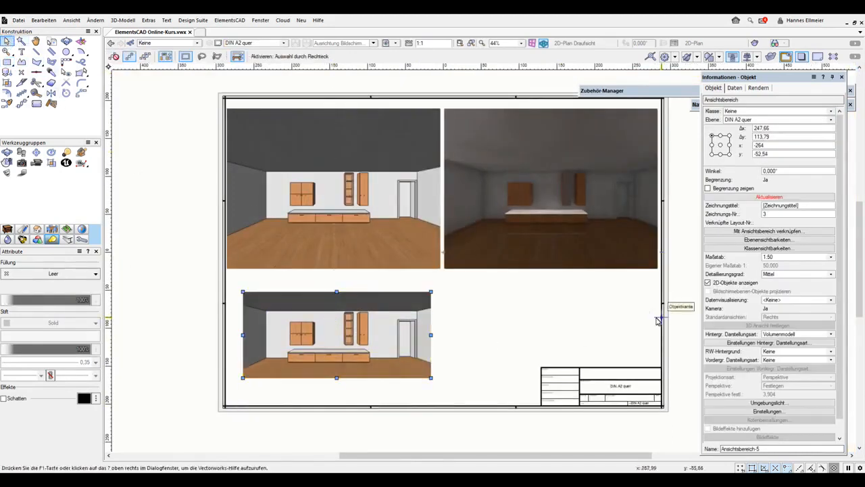
- Set the cropped viewport's background rendering to Volumenmodell and update the viewport
{"action": "left_click", "coordinate": [799, 334]}
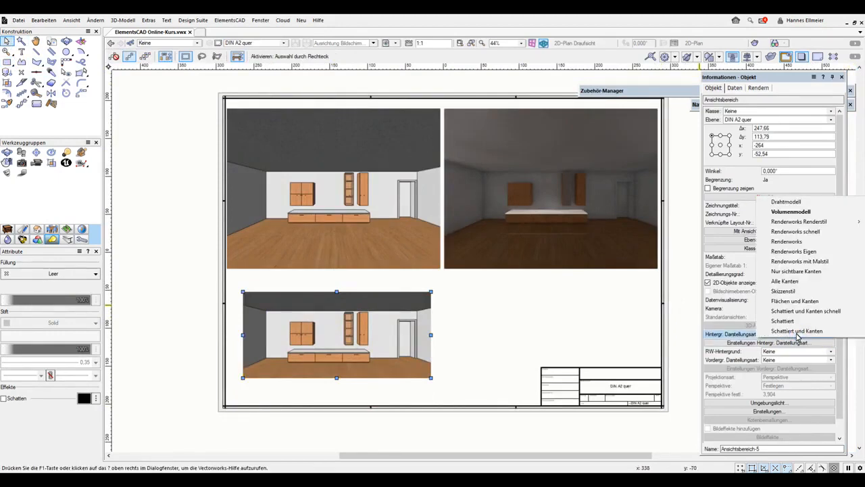
{"action": "left_click", "coordinate": [797, 334]}
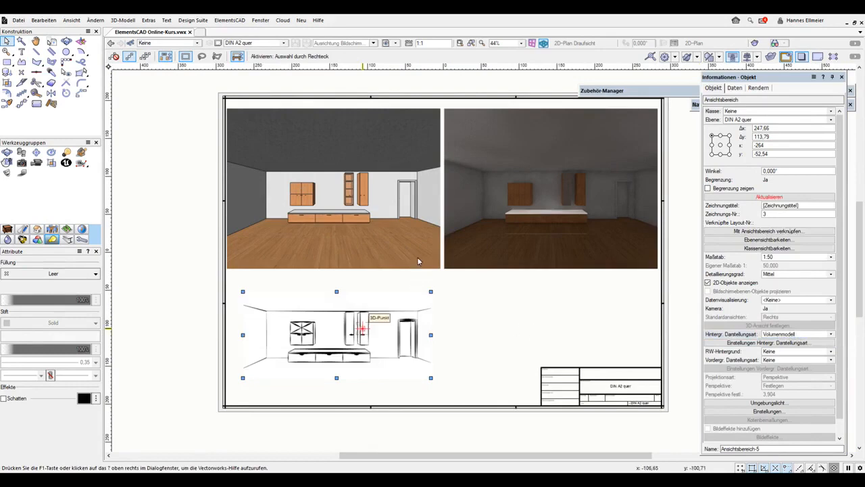
{"action": "left_click", "coordinate": [759, 197]}
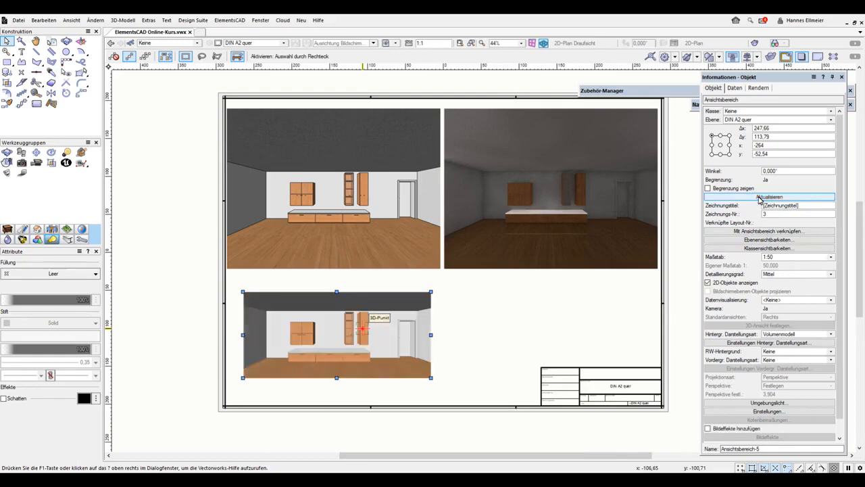
- Open the Renderworks Renderstil choices for the cropped viewport's background rendering
{"action": "left_click", "coordinate": [797, 335]}
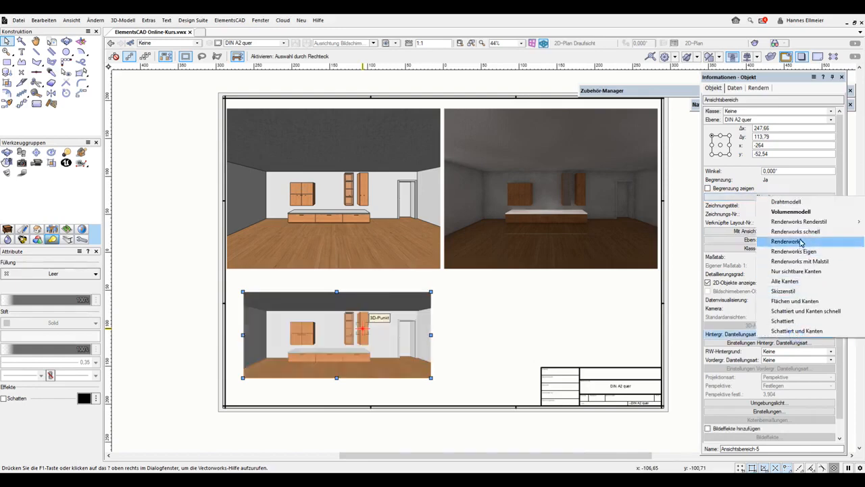
{"action": "mouse_move", "coordinate": [805, 224]}
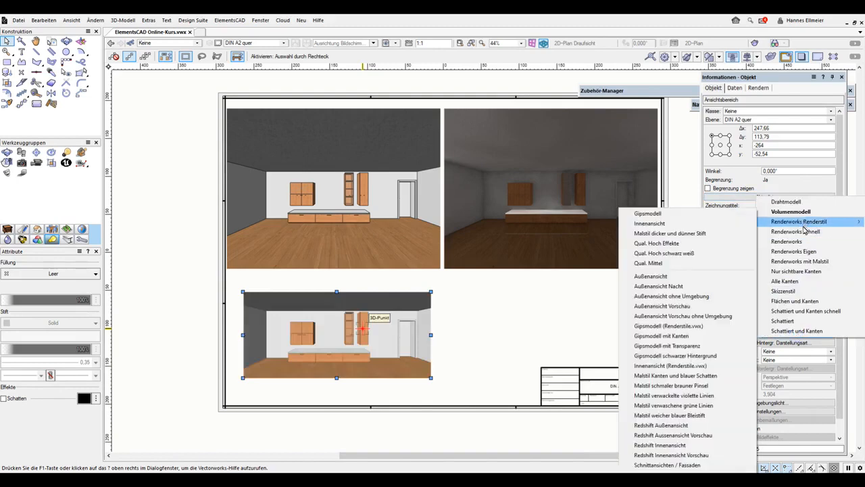